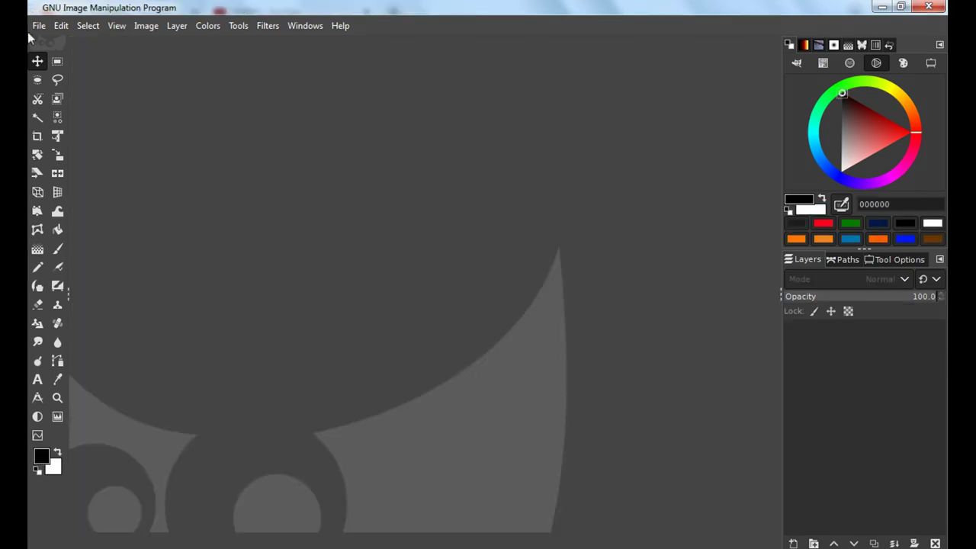
- Open logo.svg from the File menu's file chooser
click(39, 26)
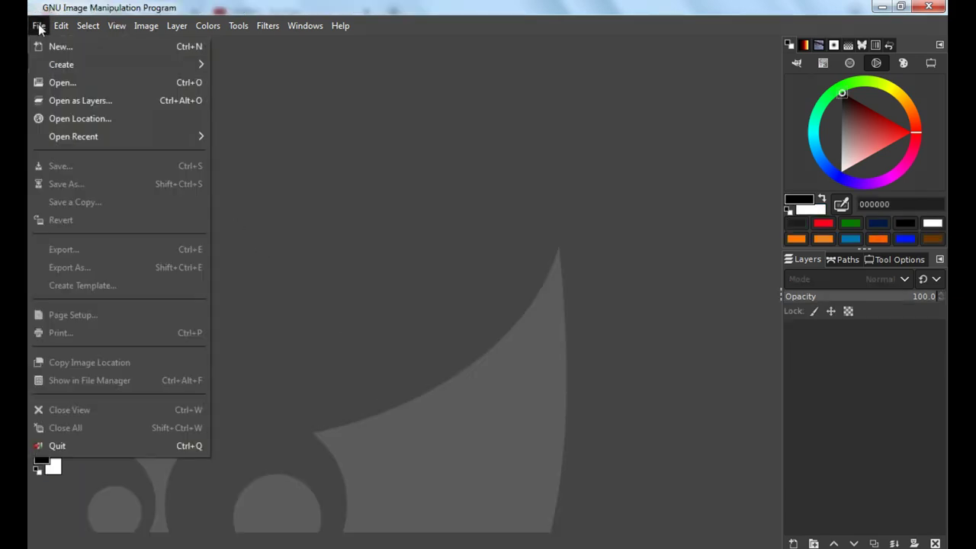
click(69, 81)
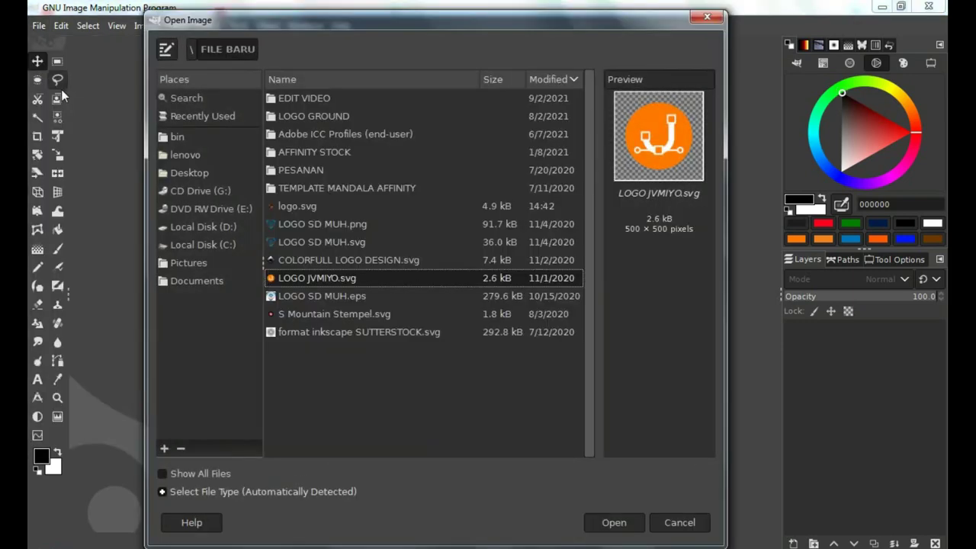
click(292, 213)
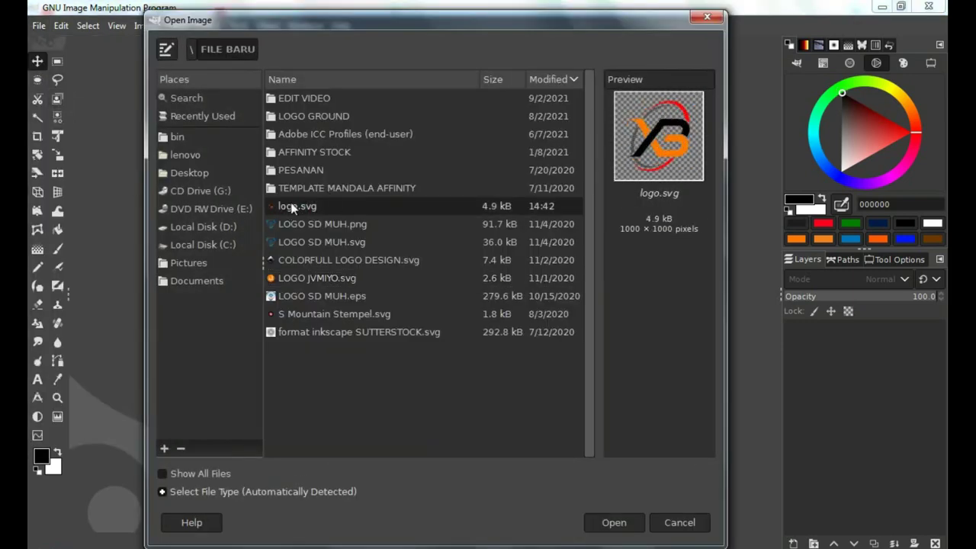
click(614, 523)
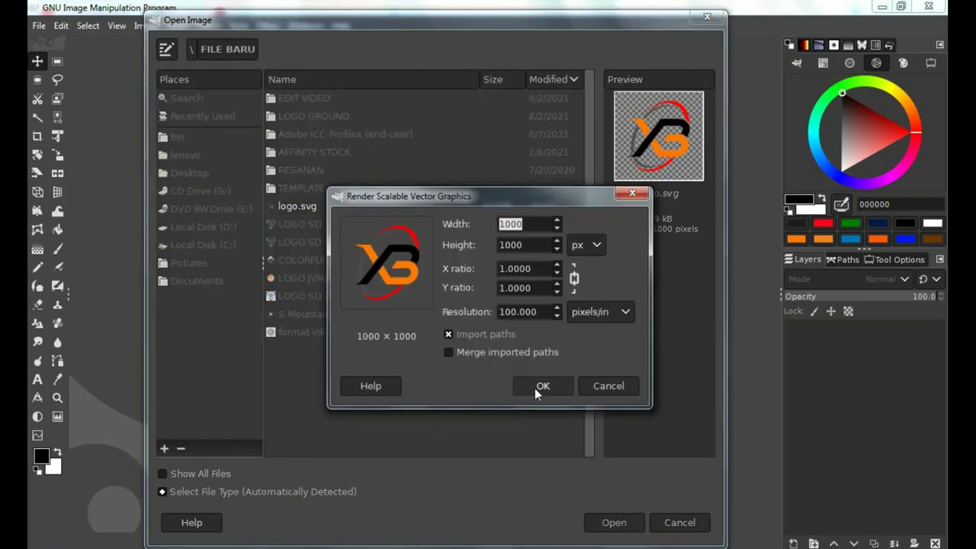
- Import the SVG at 300 pixels/in with Import paths kept on, then zoom in
click(505, 311)
text(3)
click(468, 337)
click(448, 334)
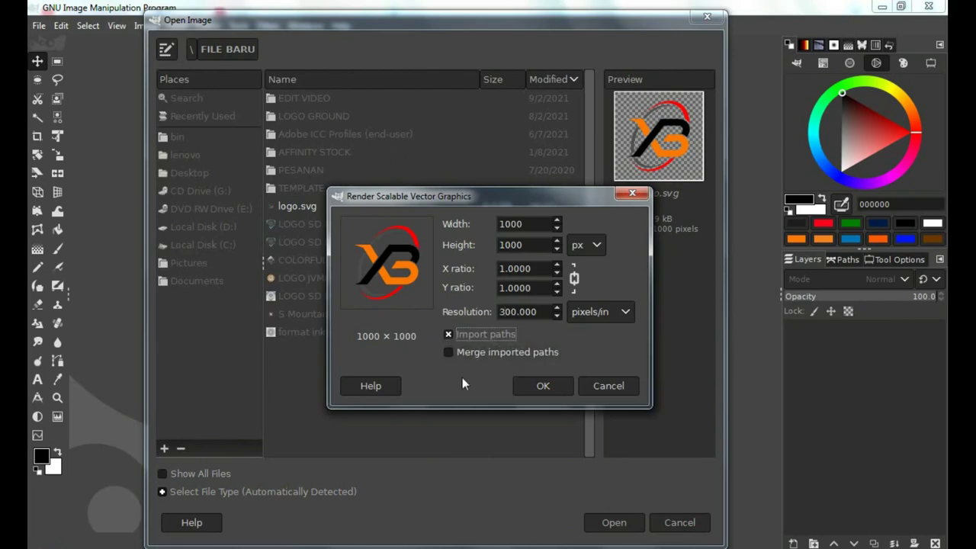
click(545, 384)
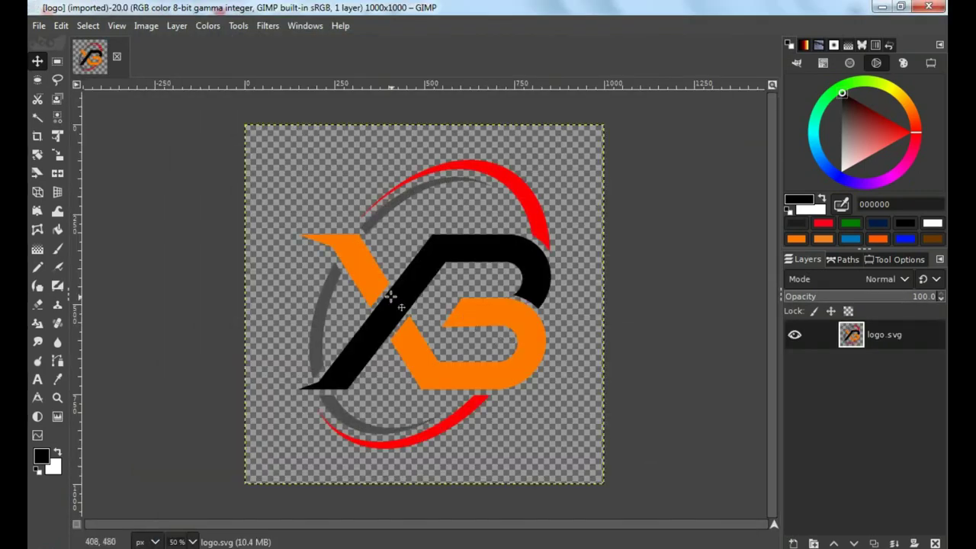
scroll(390, 296, up, 1)
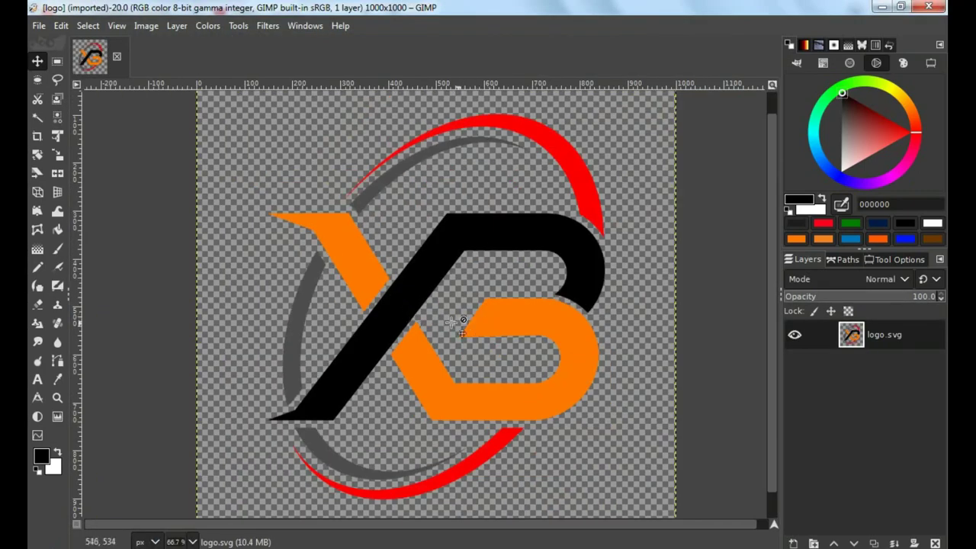
scroll(381, 322, up, 1)
scroll(387, 318, down, 1)
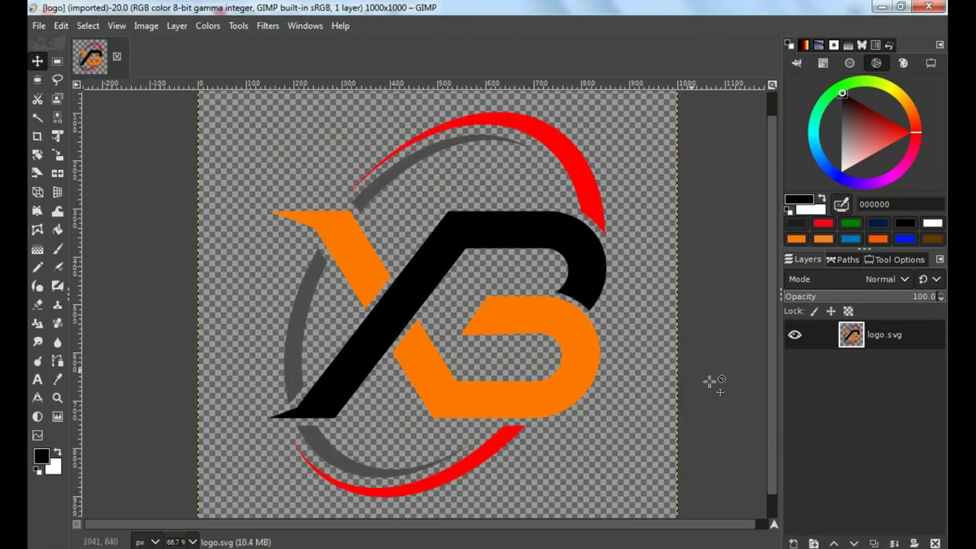
- Add a new layer filled with Transparency
click(792, 542)
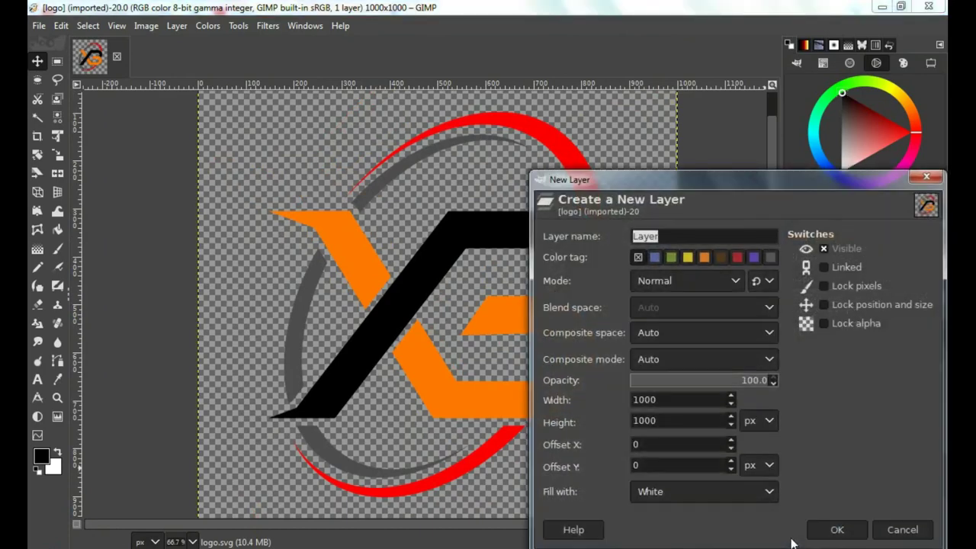
click(767, 493)
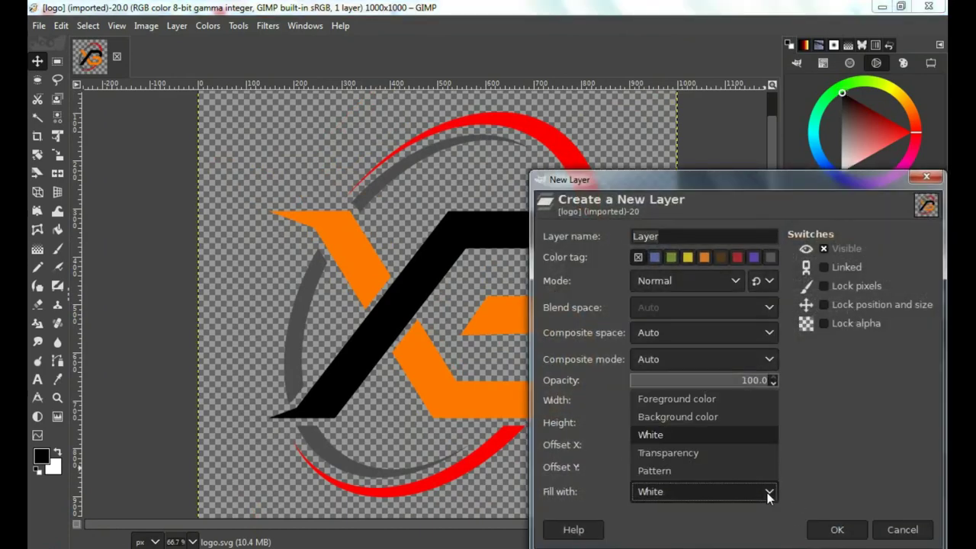
click(708, 454)
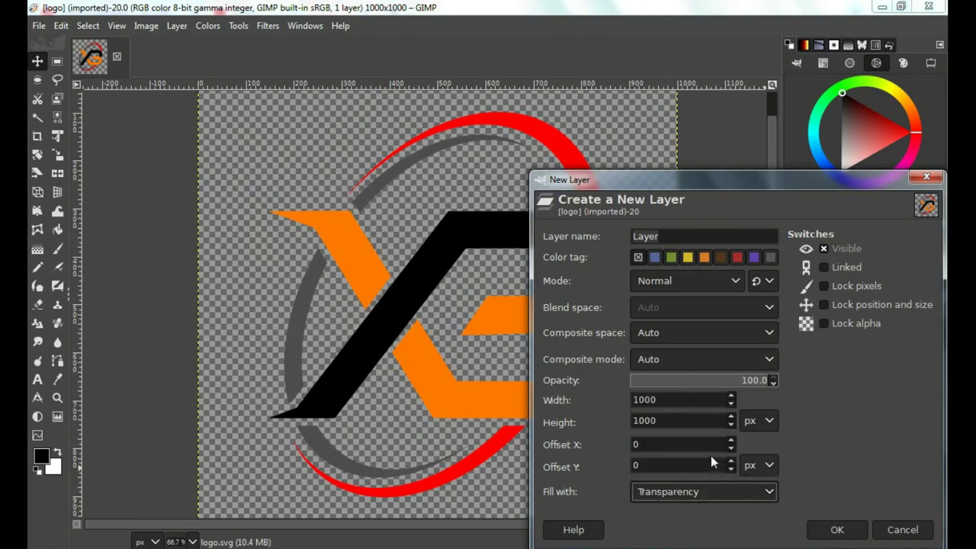
click(837, 529)
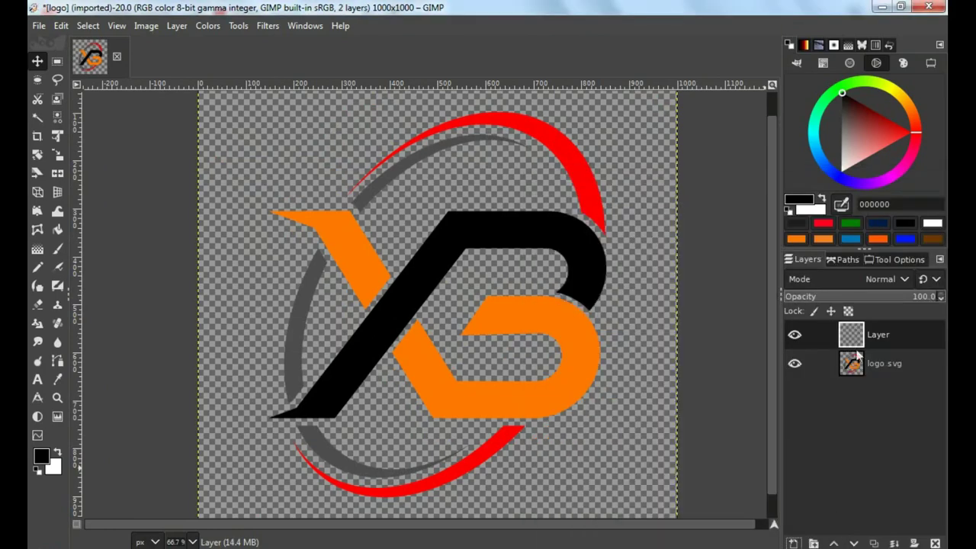
- Add a White-filled layer and lower it beneath the logo
click(794, 543)
click(769, 493)
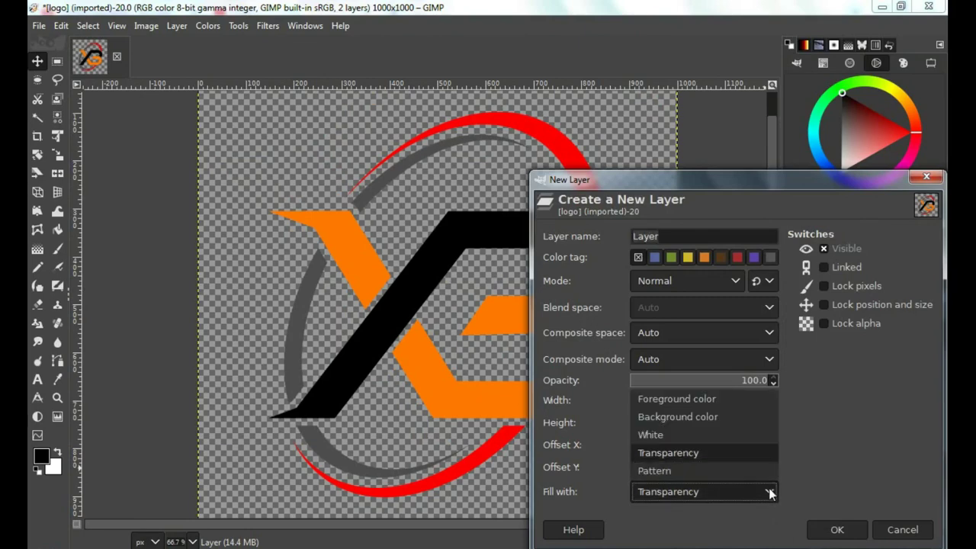
click(681, 434)
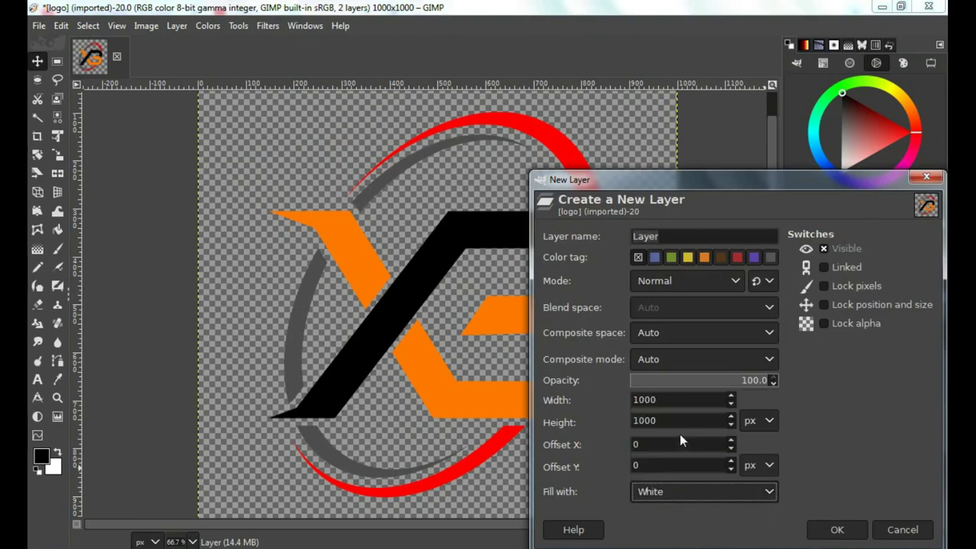
click(814, 533)
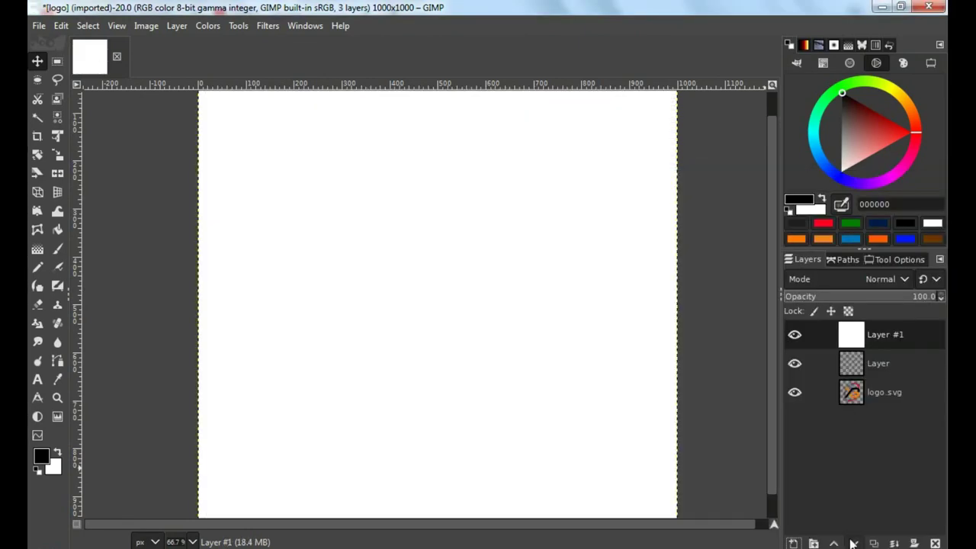
click(853, 542)
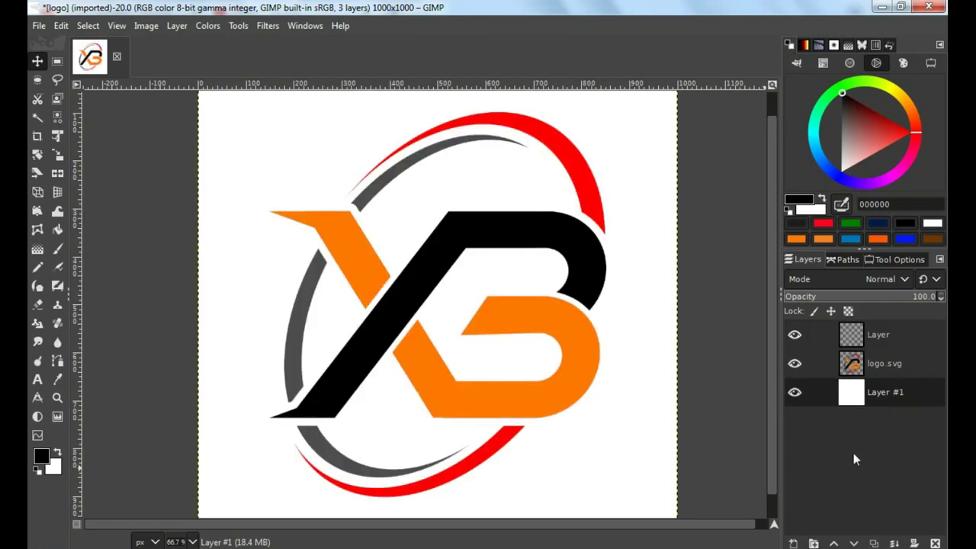
- Select the empty top layer and show outlines of path1106, path1104, path824 and path826
click(897, 338)
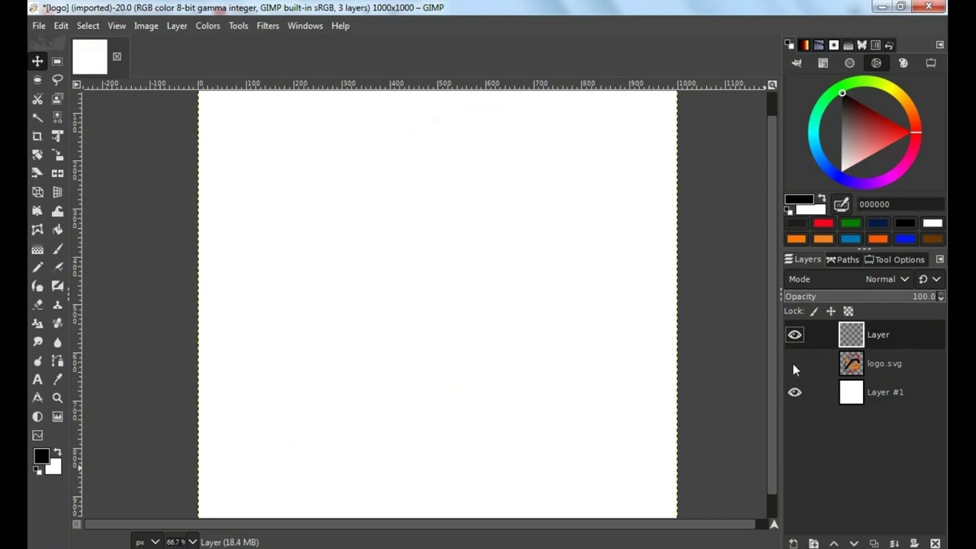
click(844, 260)
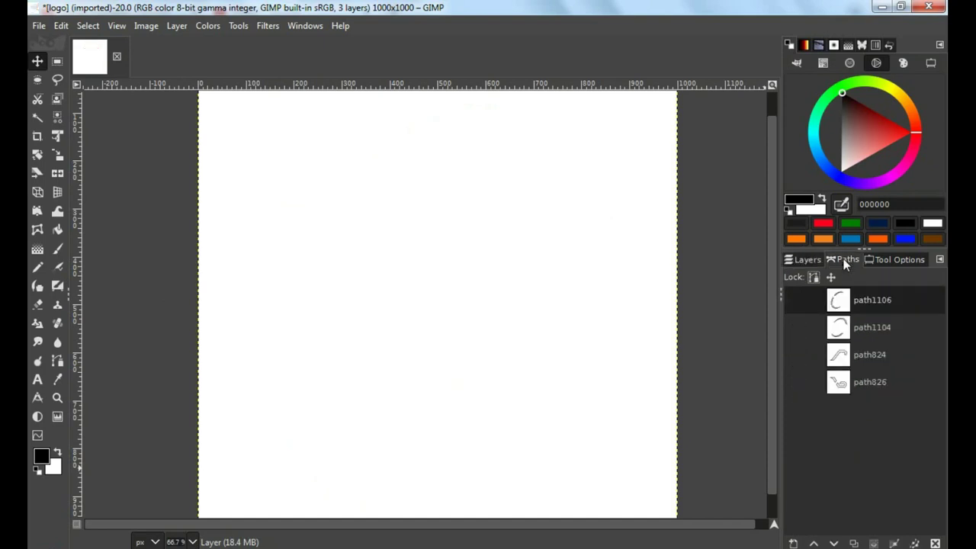
click(793, 299)
click(795, 327)
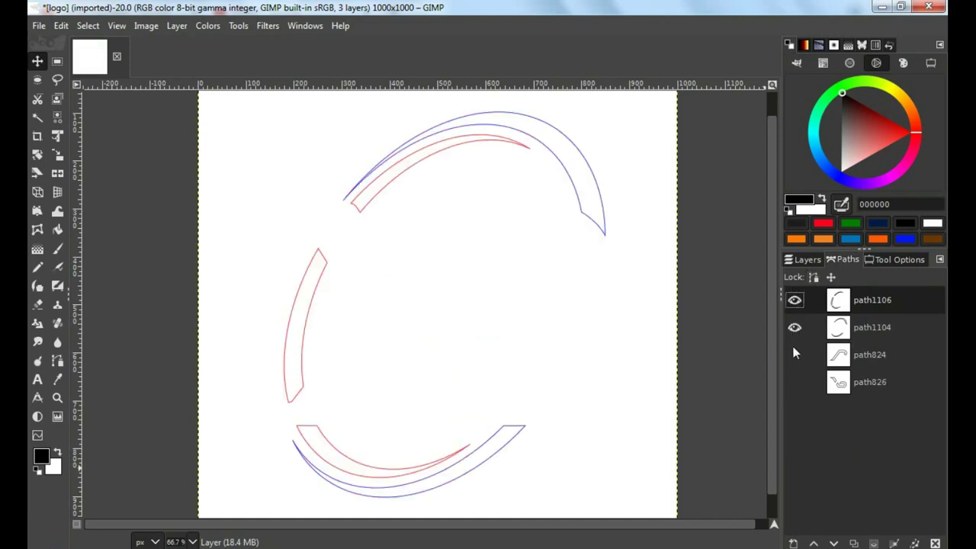
click(795, 354)
click(794, 382)
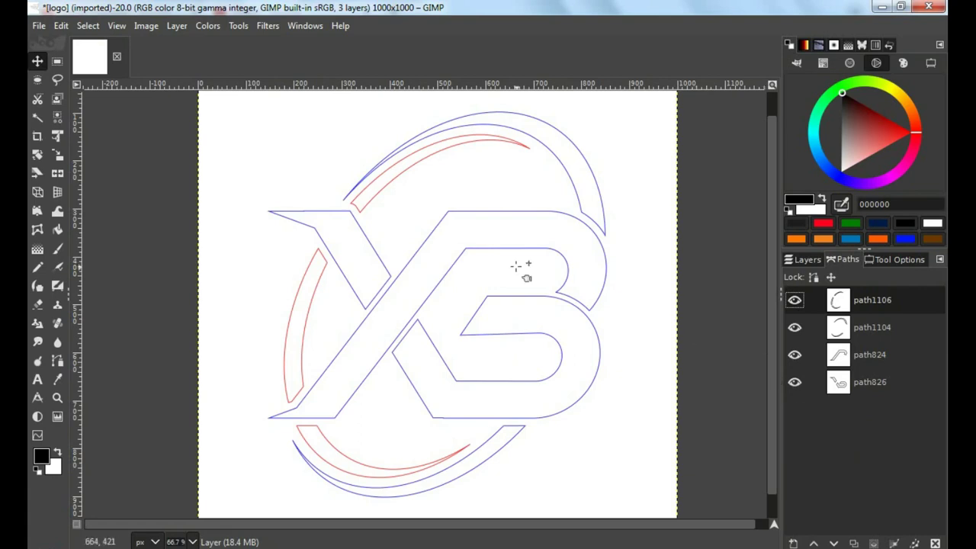
- Convert path1106 into a selection and zoom in on the arcs
right_click(839, 305)
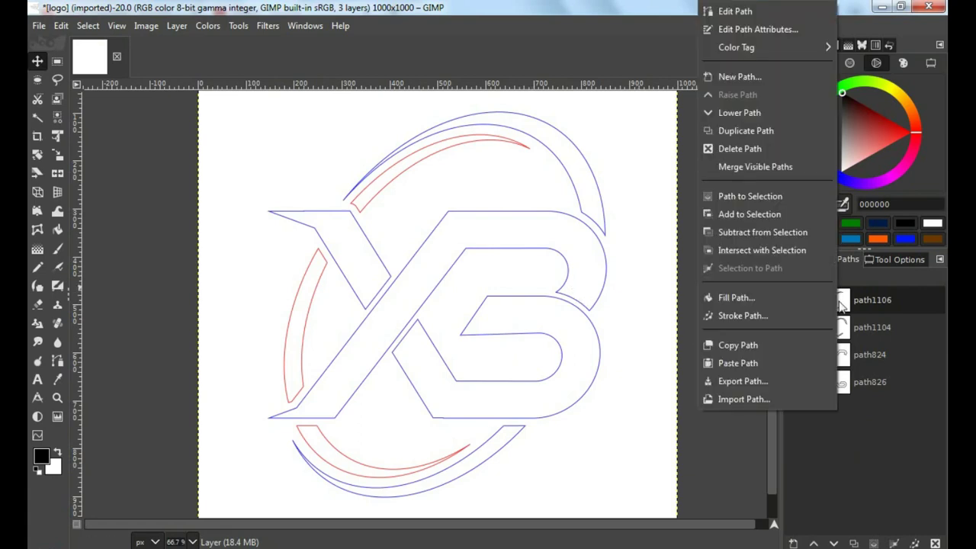
click(736, 196)
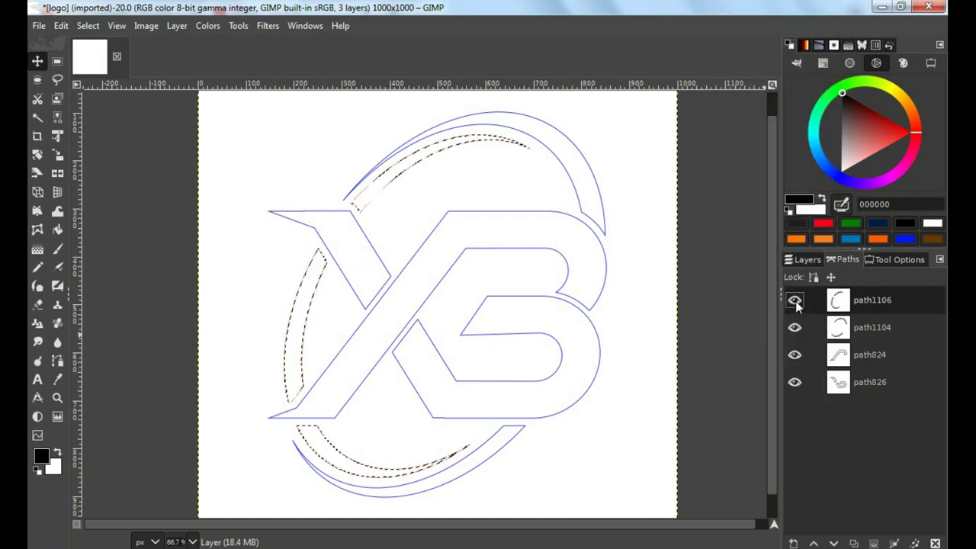
scroll(301, 263, up, 2)
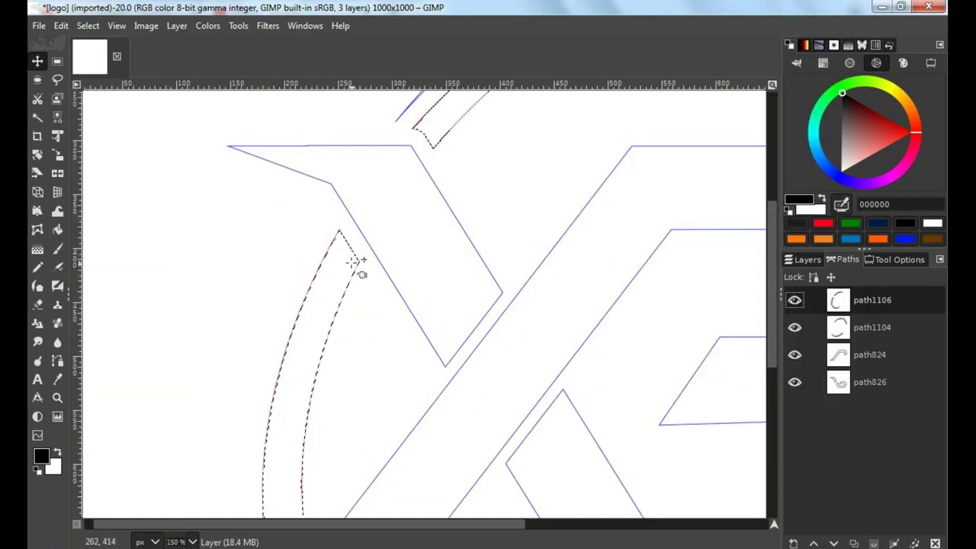
- Bucket-fill the path1106 selection with navy #00124b
click(58, 230)
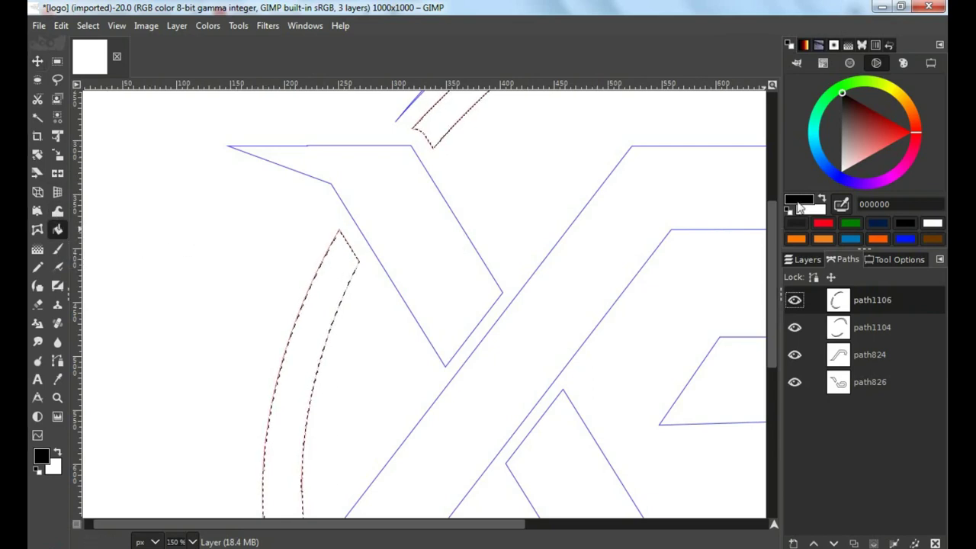
click(830, 169)
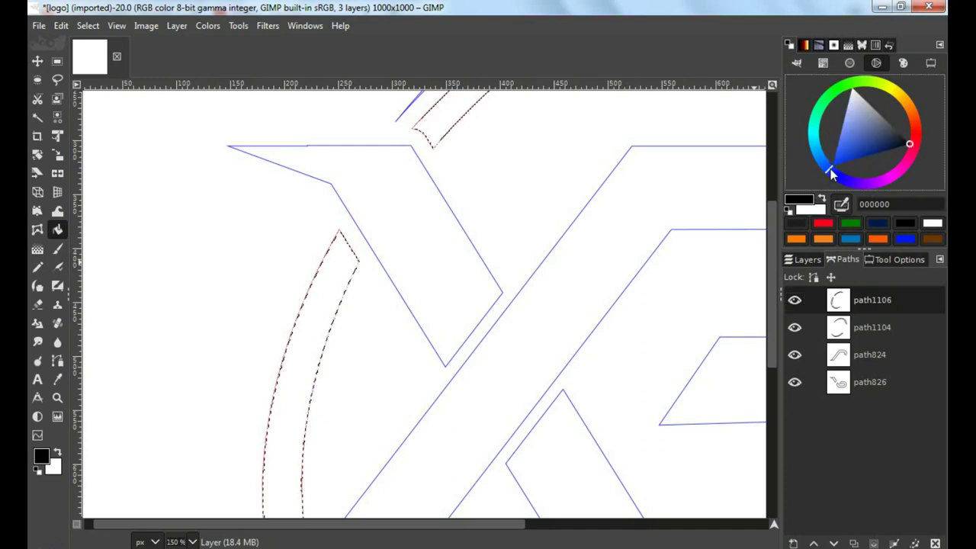
drag(871, 150, 889, 167)
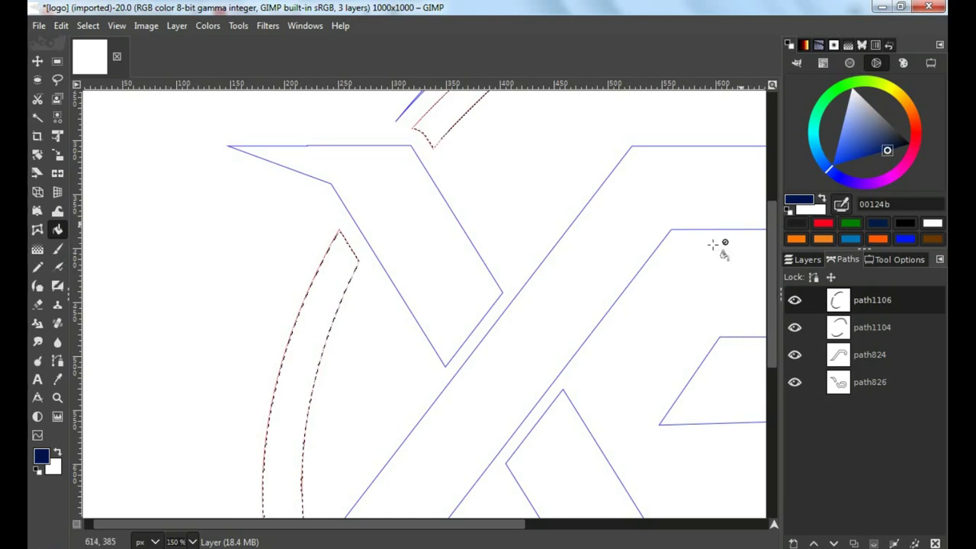
scroll(501, 244, down, 1)
click(806, 259)
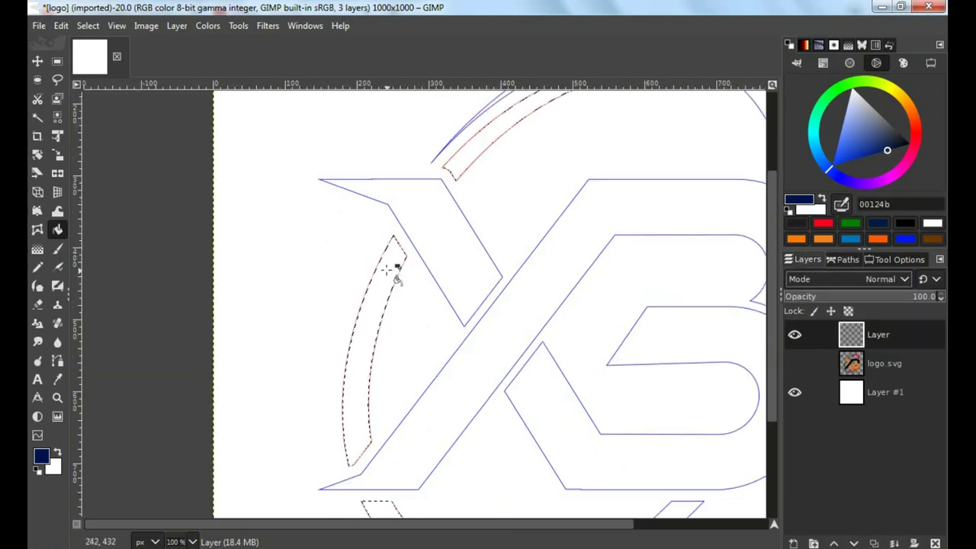
click(398, 328)
- Clear the selection with Select > None and hide the path1106 outline
scroll(385, 291, down, 1)
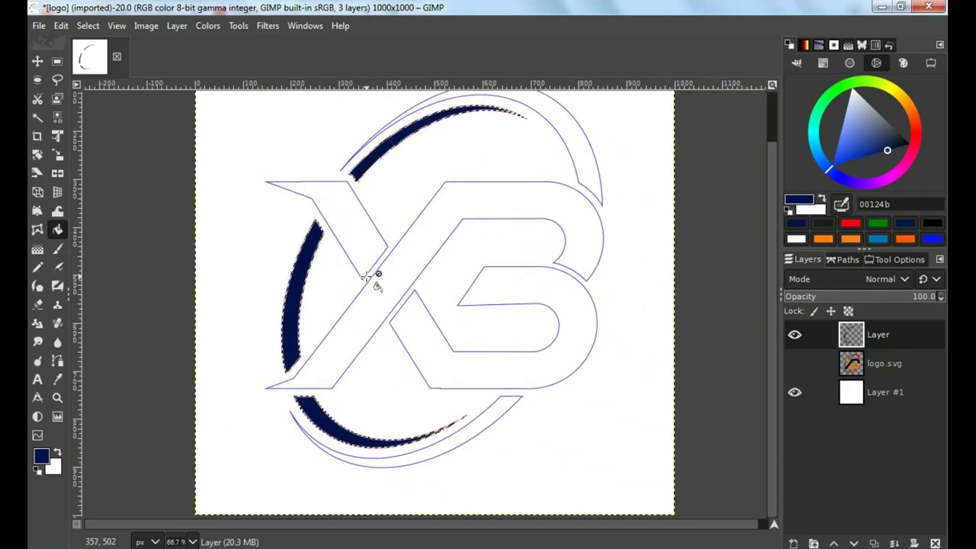
scroll(341, 269, up, 1)
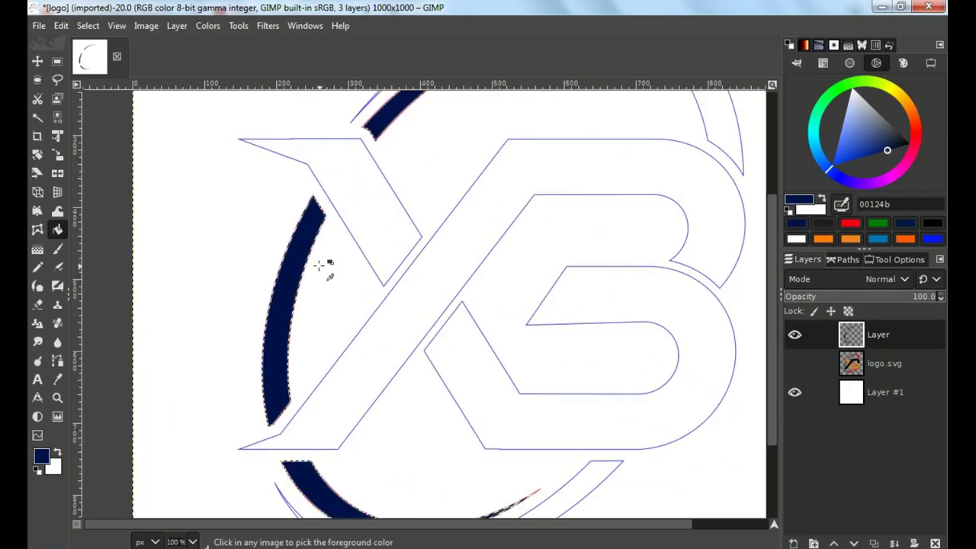
click(88, 26)
click(104, 64)
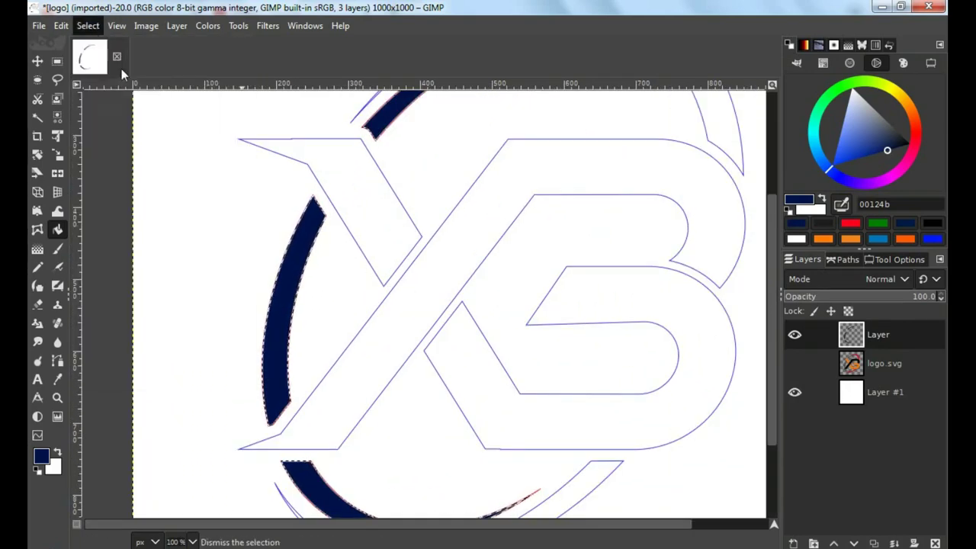
click(844, 261)
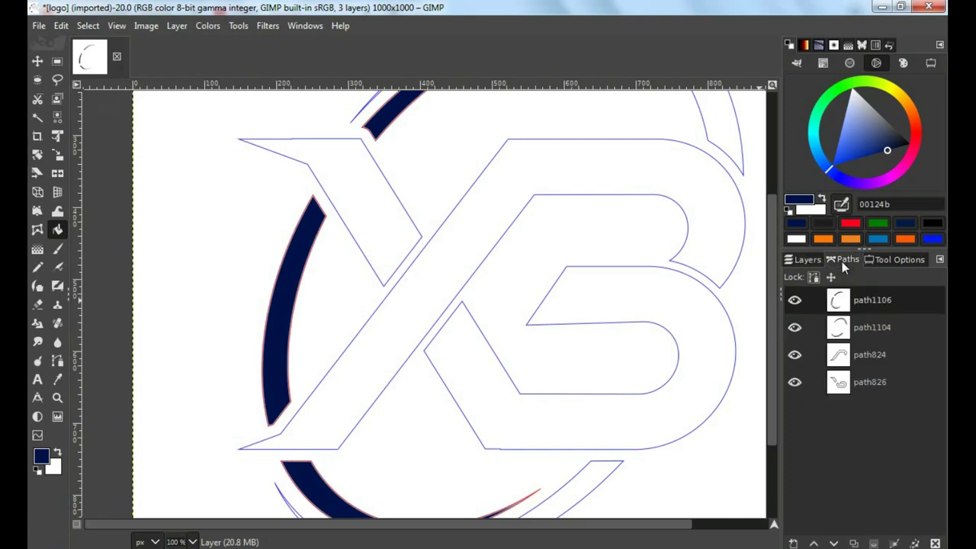
click(794, 300)
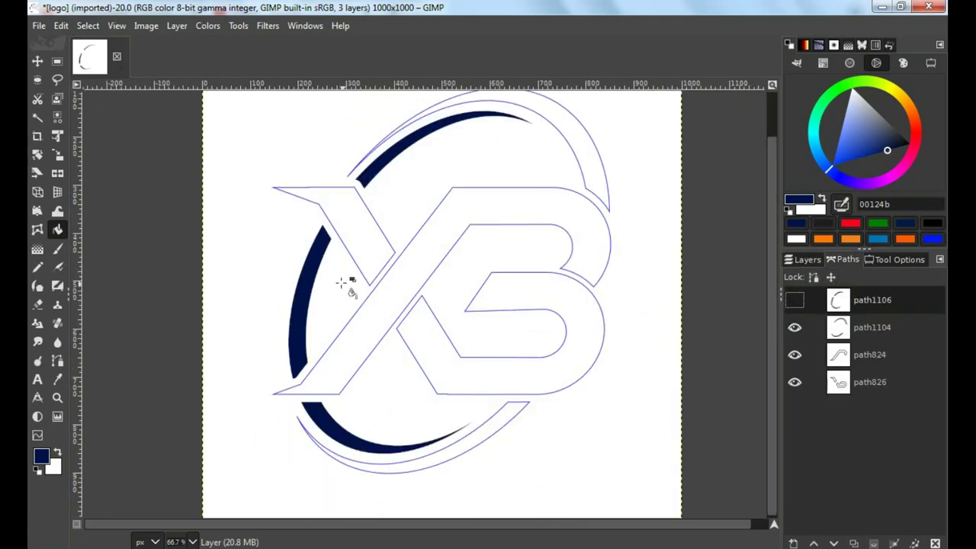
ctrl+scroll(350, 281, down, 1)
ctrl+scroll(357, 271, up, 1)
- Turn the outer arc path1104 into a selection
click(855, 326)
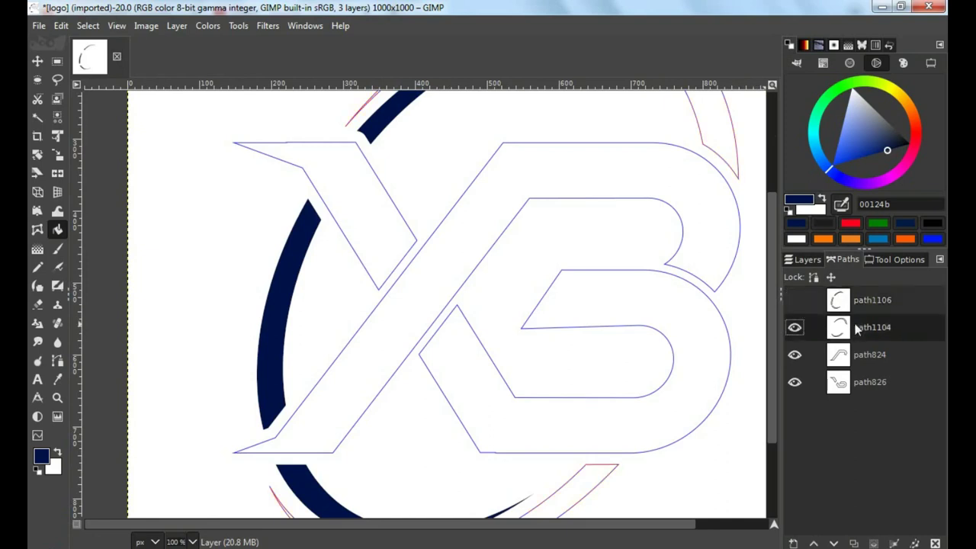
click(795, 328)
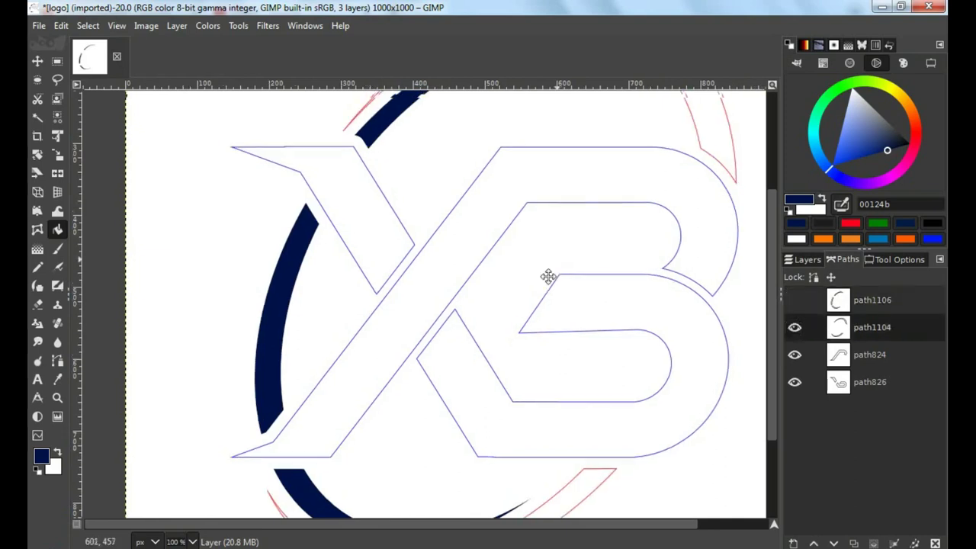
scroll(610, 244, up, 3)
right_click(839, 328)
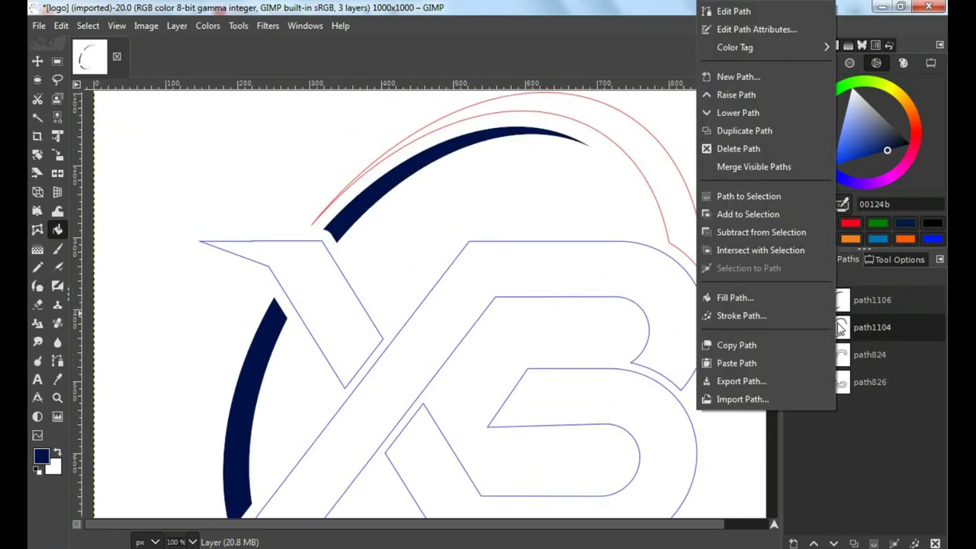
click(736, 197)
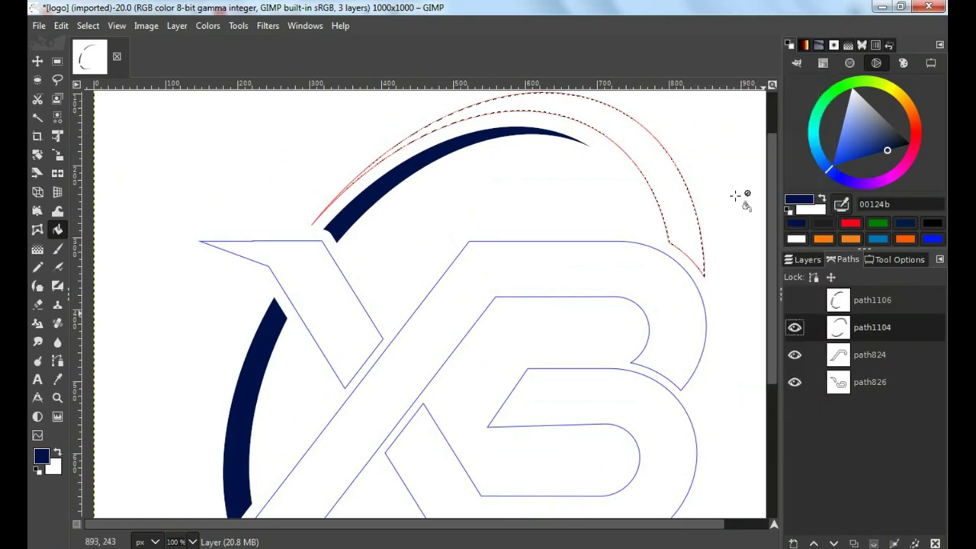
- Fill the outer arcs red #d50300, hide path1104's outline and deselect
click(918, 138)
click(900, 124)
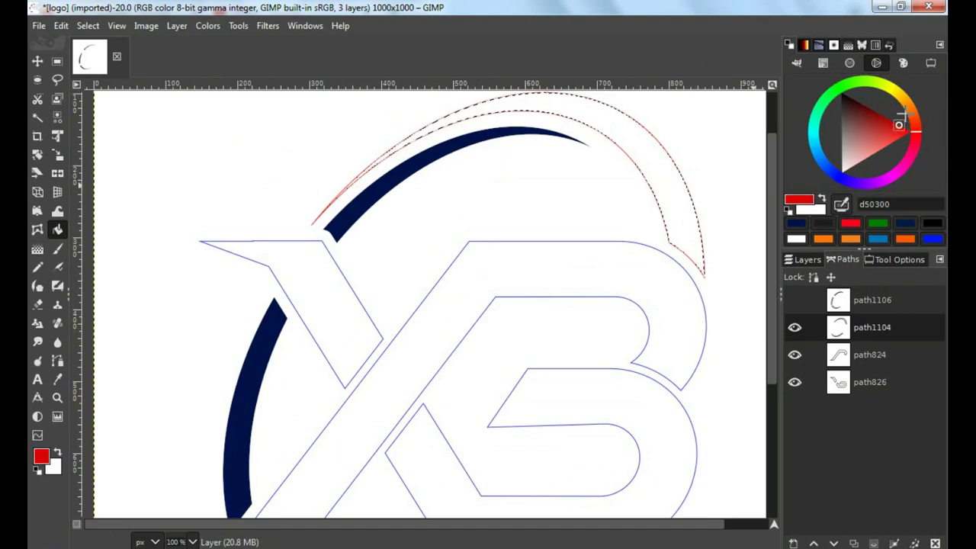
click(654, 158)
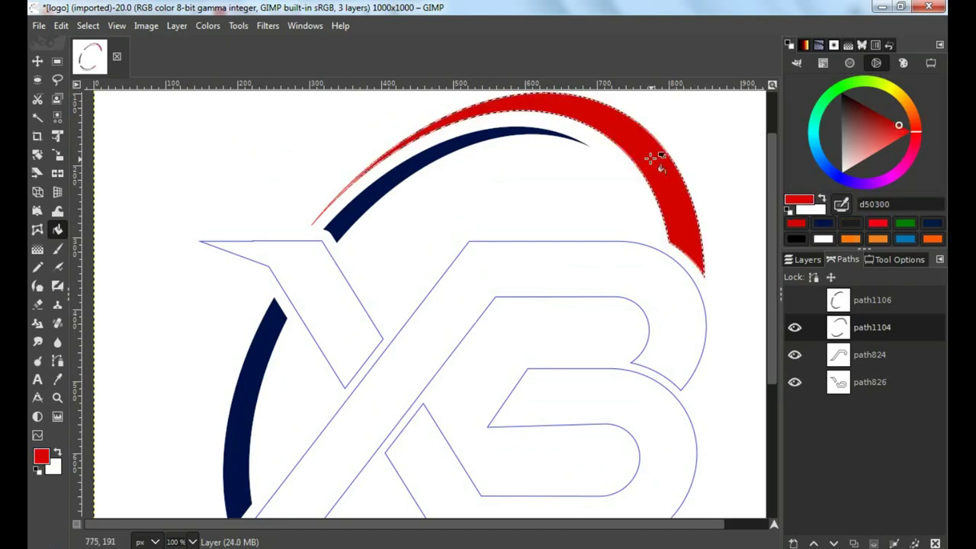
click(792, 328)
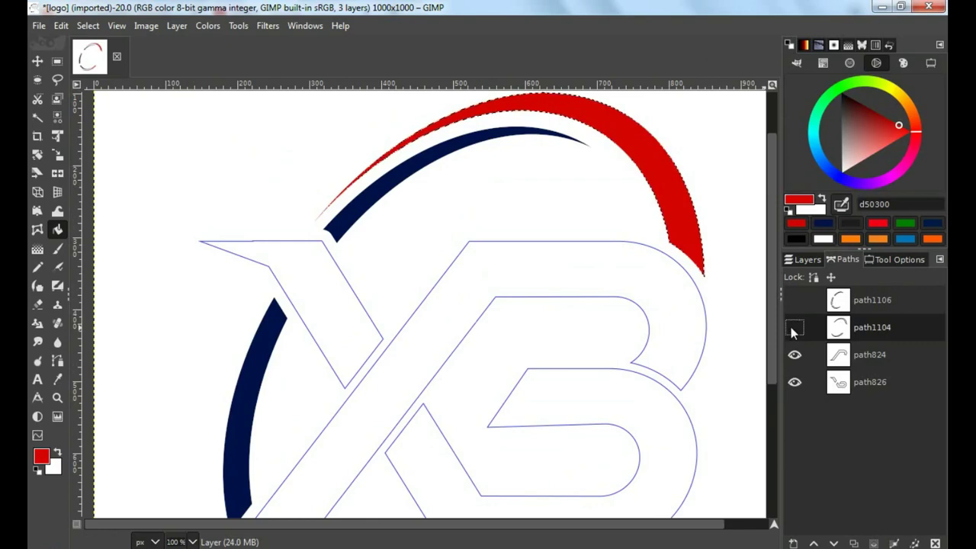
click(87, 25)
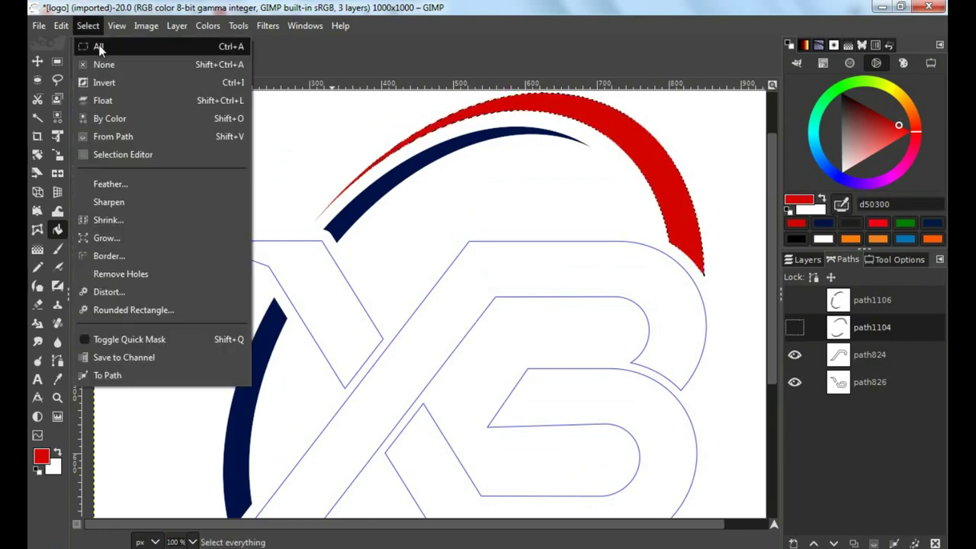
click(99, 64)
- Zoom out to view the whole logo and check the path824 outline
key(minus)
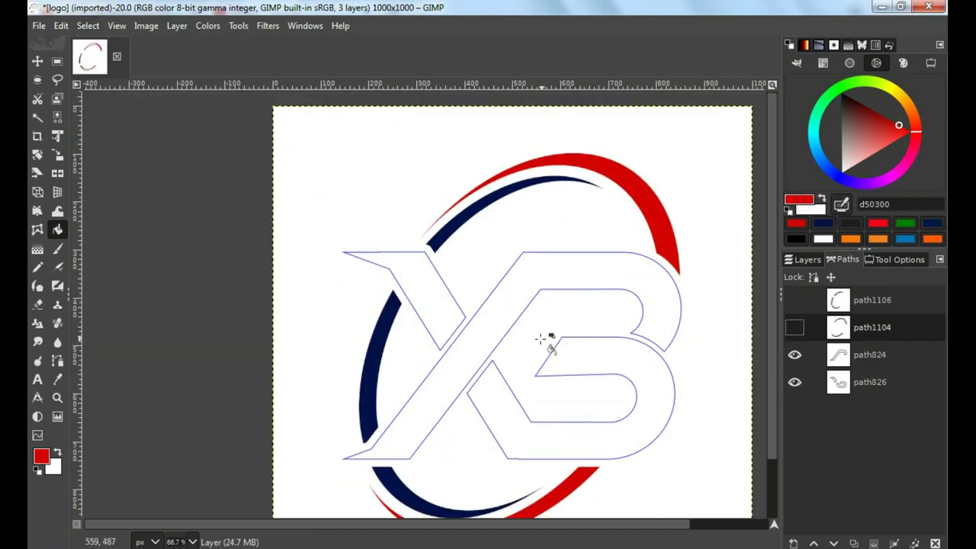
scroll(546, 203, down, 3)
scroll(484, 203, right, 3)
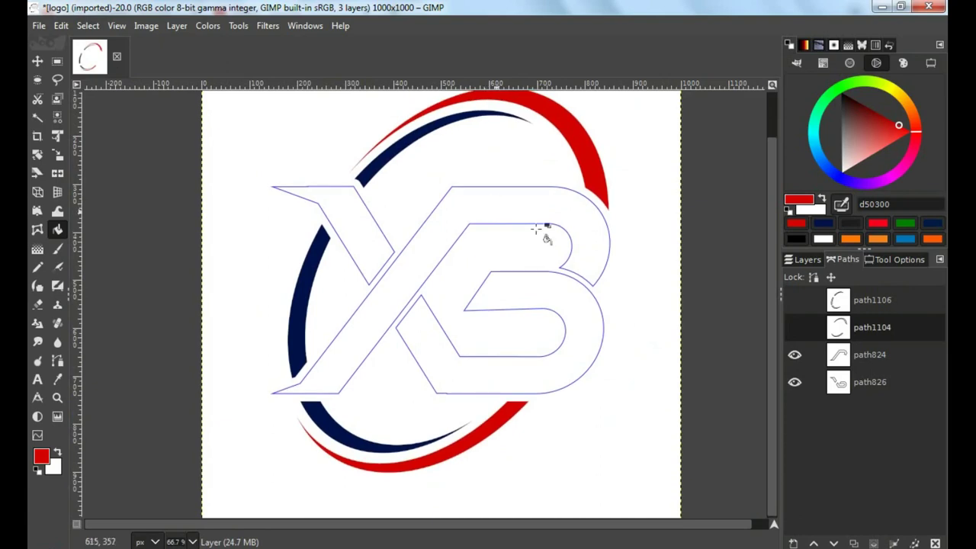
click(793, 358)
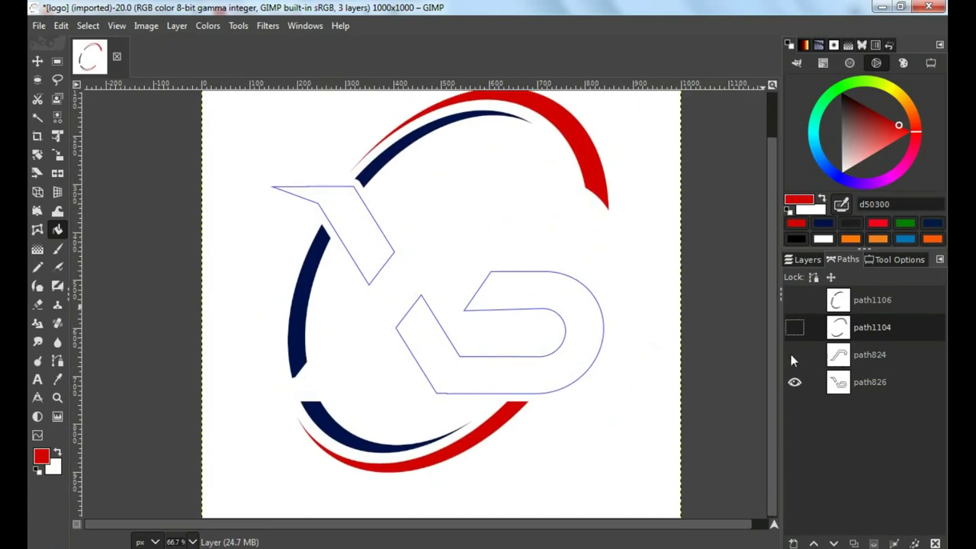
- Turn path824 into a selection and bucket-fill it green #0e7700
click(853, 356)
right_click(853, 356)
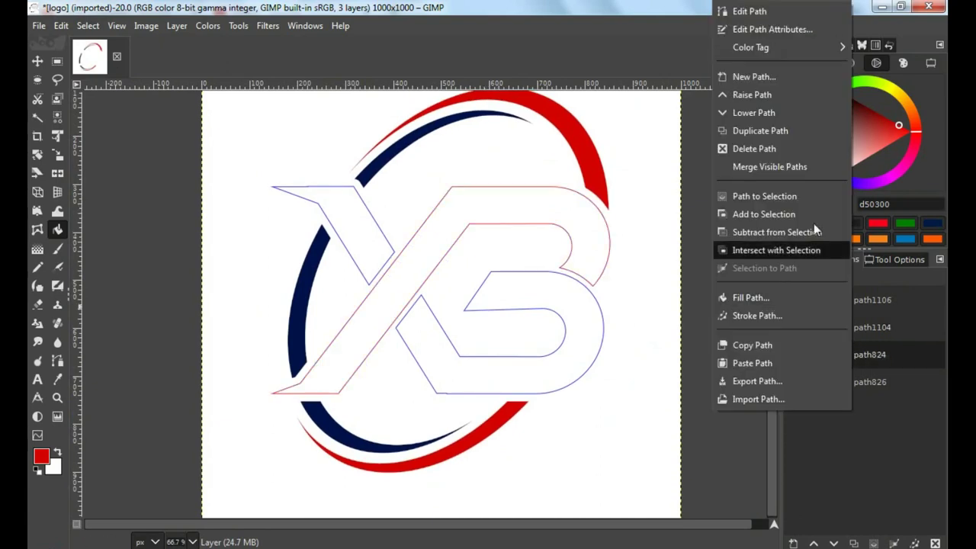
click(752, 194)
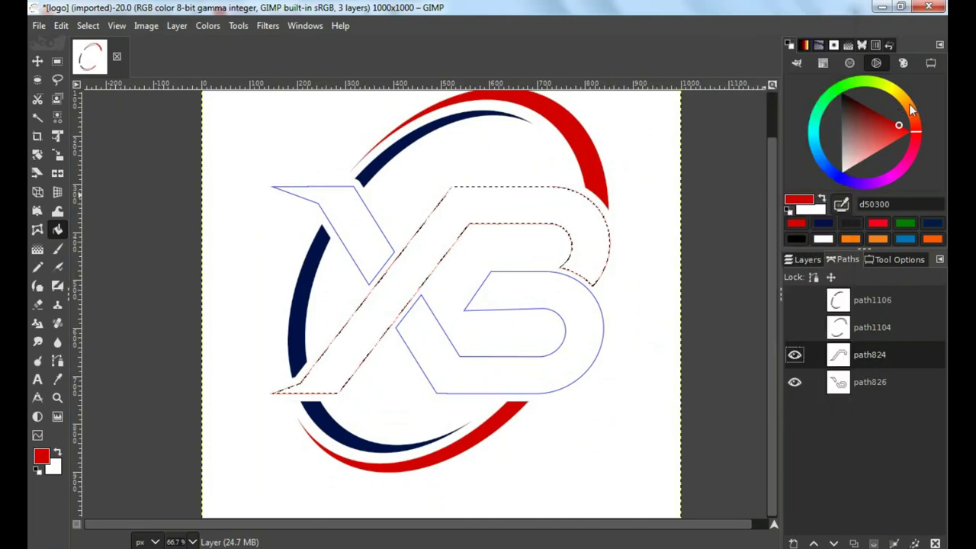
click(839, 86)
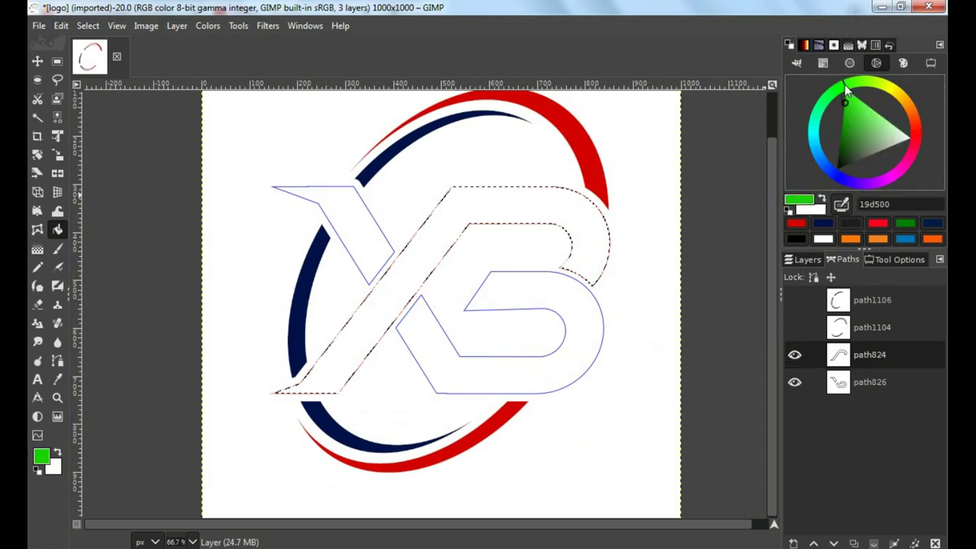
click(836, 132)
drag(834, 133, 830, 131)
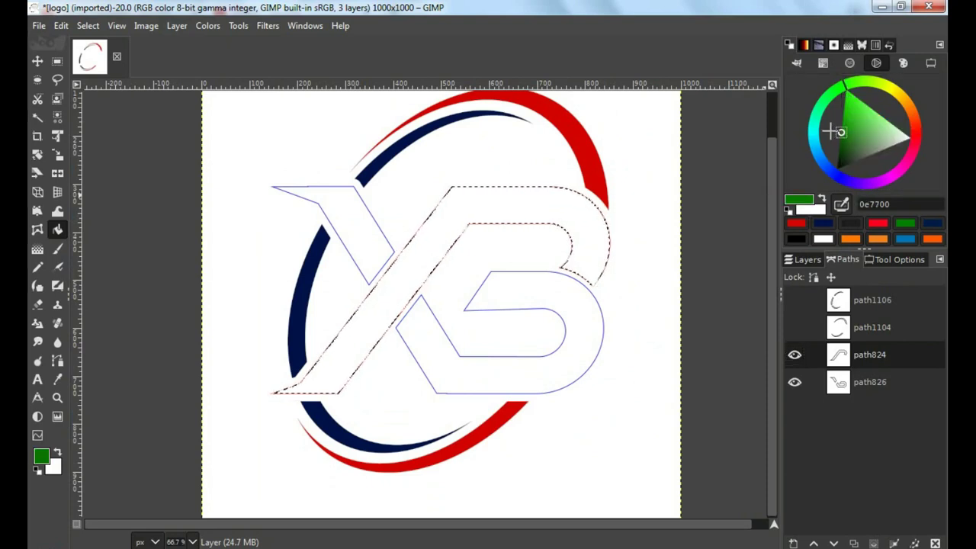
click(560, 210)
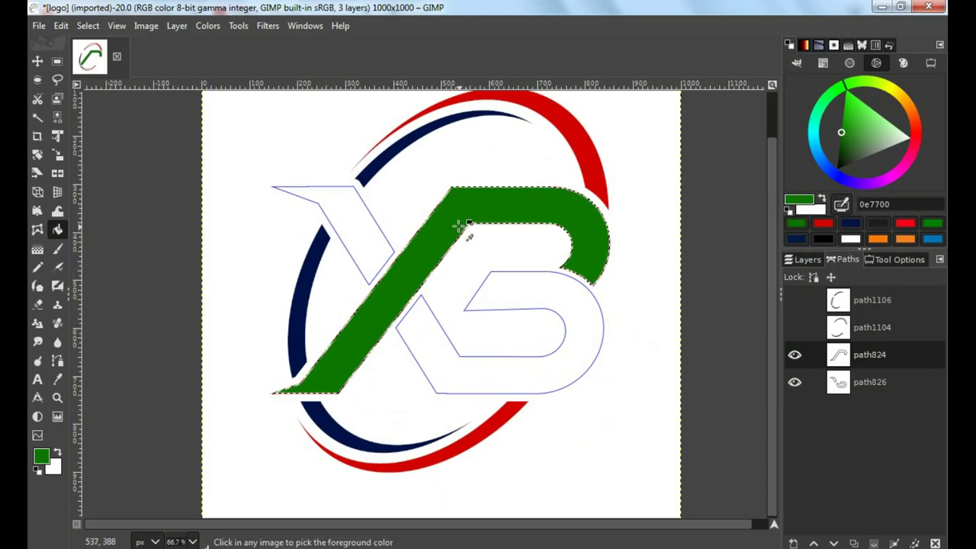
- Hide path824's outline and clear the selection with Shift+Ctrl+A
ctrl+scroll(465, 226, up, 1)
click(794, 354)
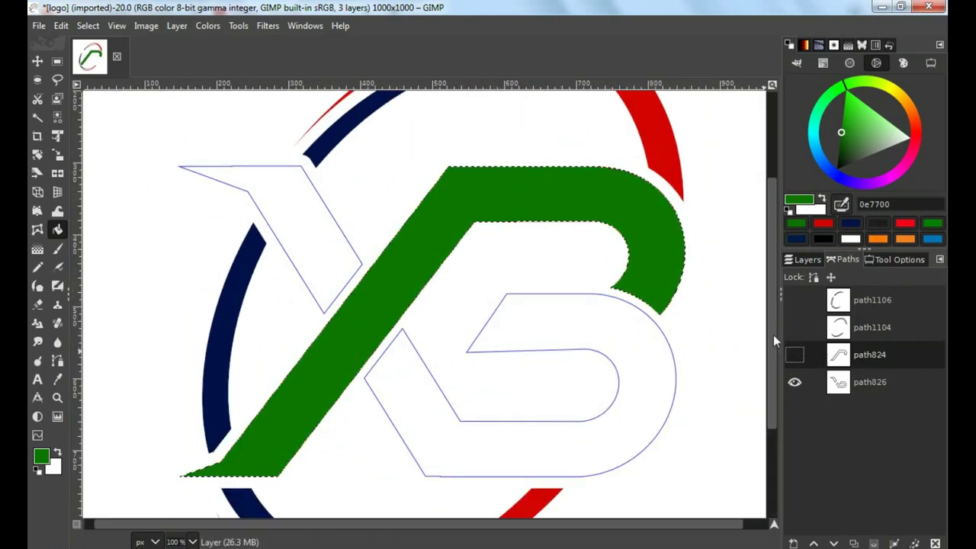
key(shift+ctrl+a)
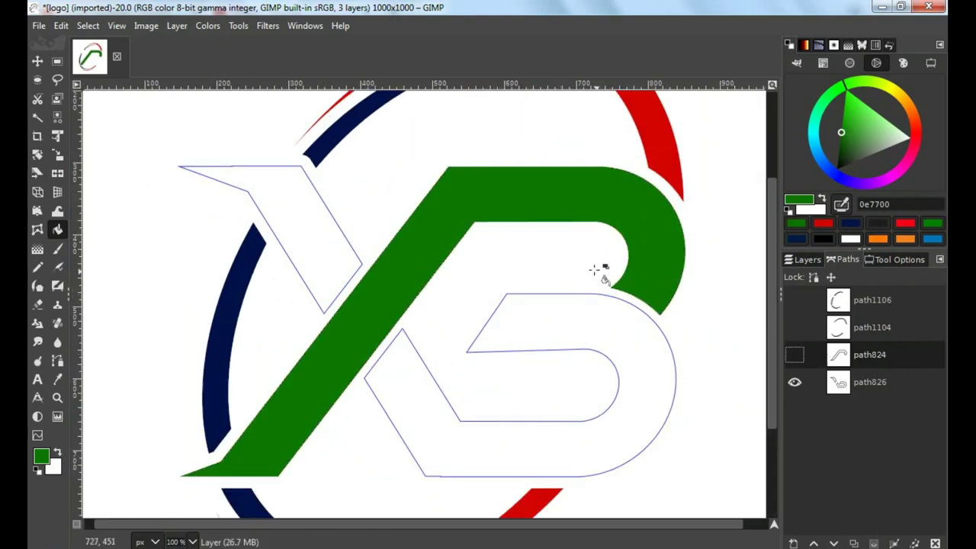
ctrl+scroll(587, 276, down, 1)
- Turn path826 into a selection, zoom in and hide its outline
click(851, 388)
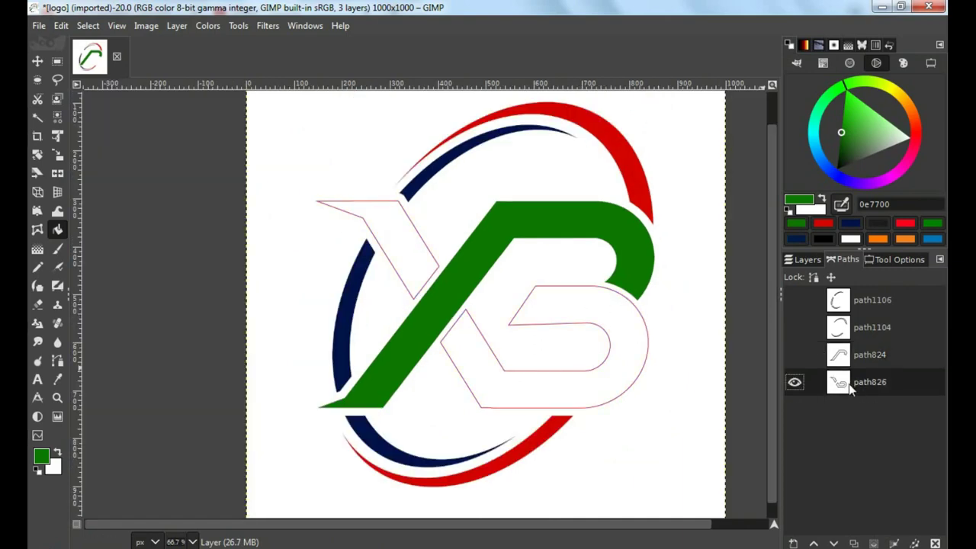
right_click(842, 388)
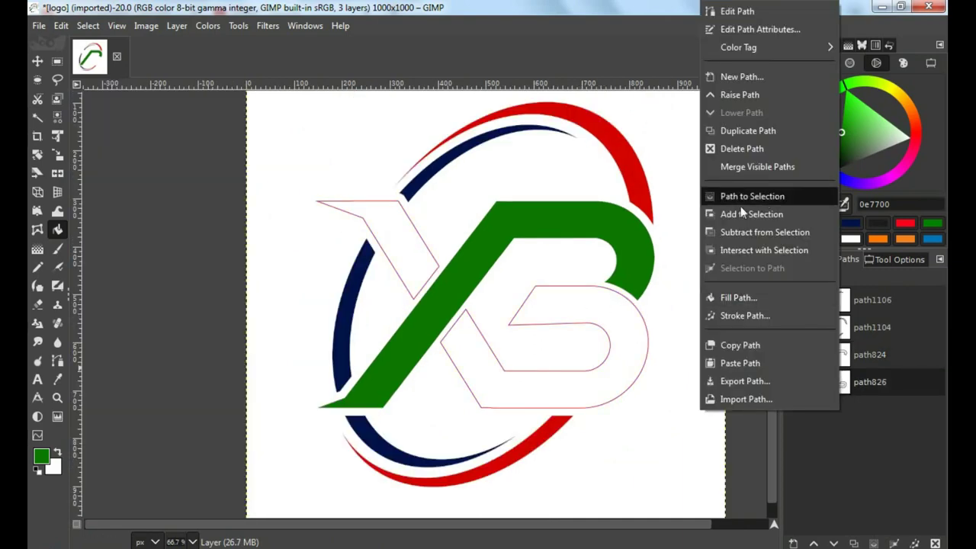
click(779, 196)
key(1)
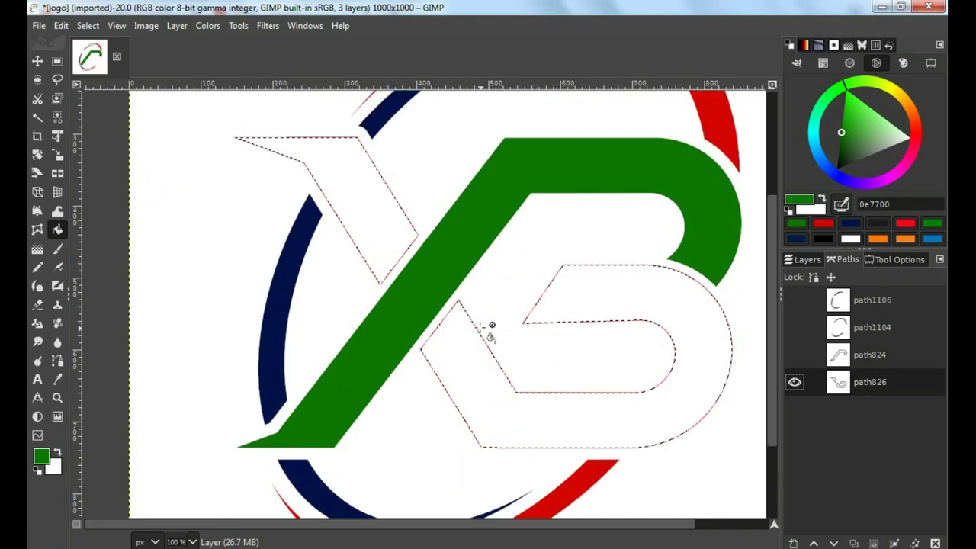
click(794, 382)
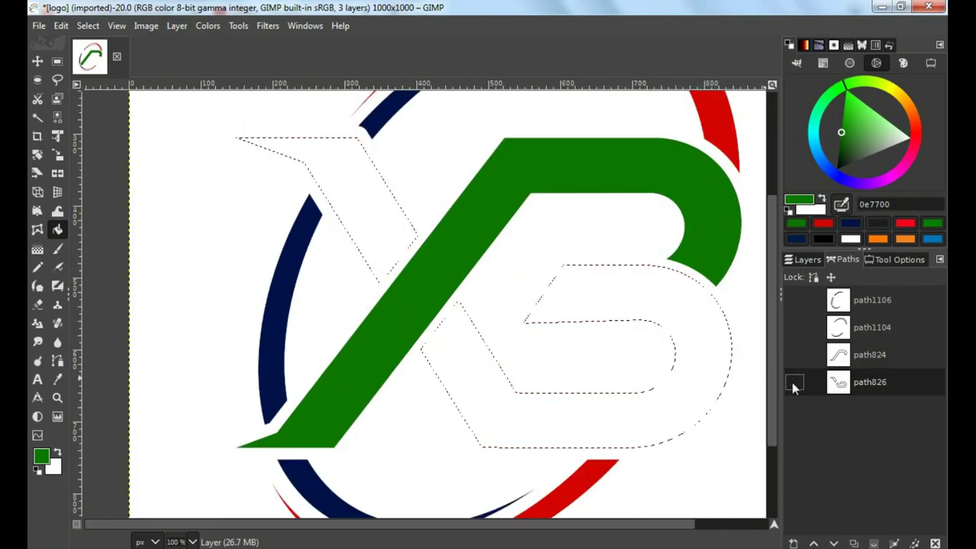
- Bucket-fill the X and B shapes orange #ff3800 and clear the selection
drag(872, 158, 826, 181)
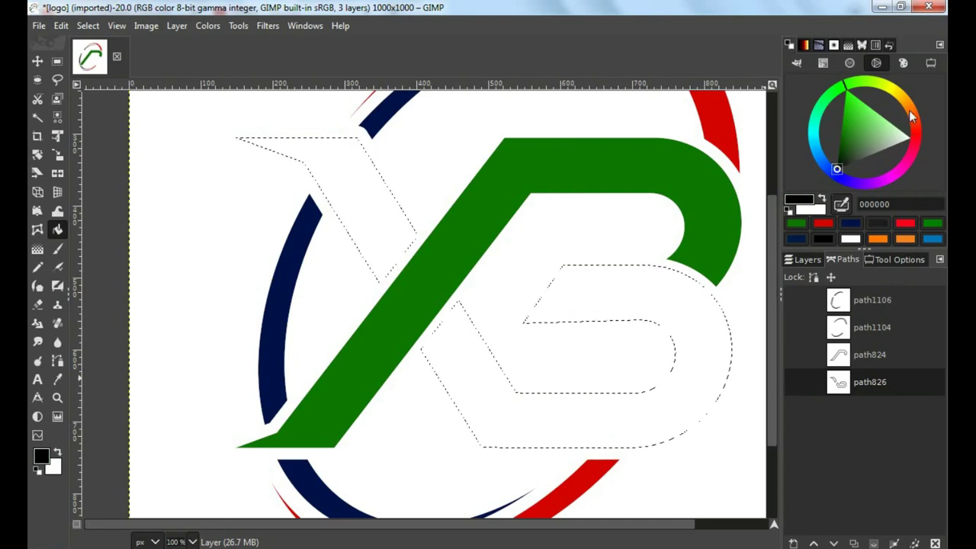
mouse_move(911, 114)
mouse_down()
mouse_move(885, 129)
mouse_move(922, 105)
mouse_move(917, 119)
mouse_up()
click(612, 281)
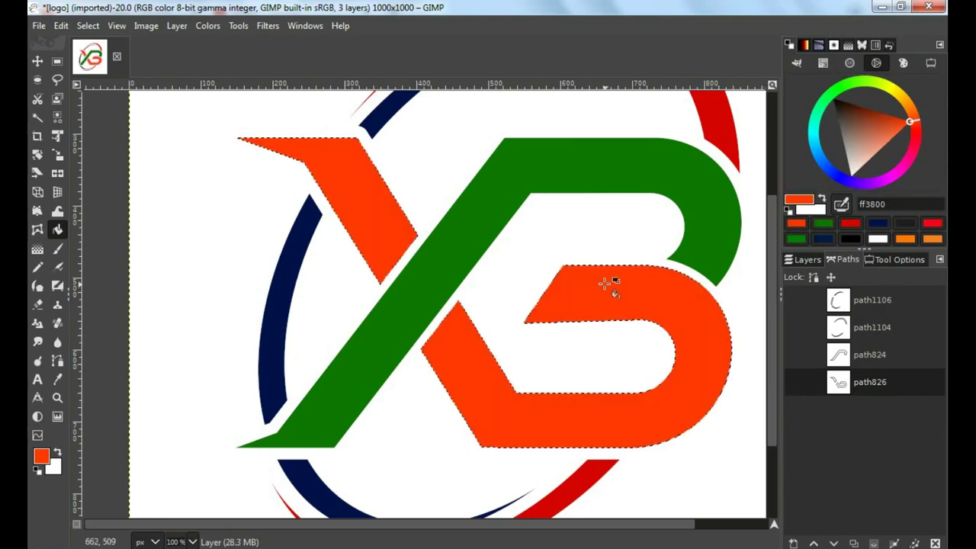
scroll(603, 283, down, 1)
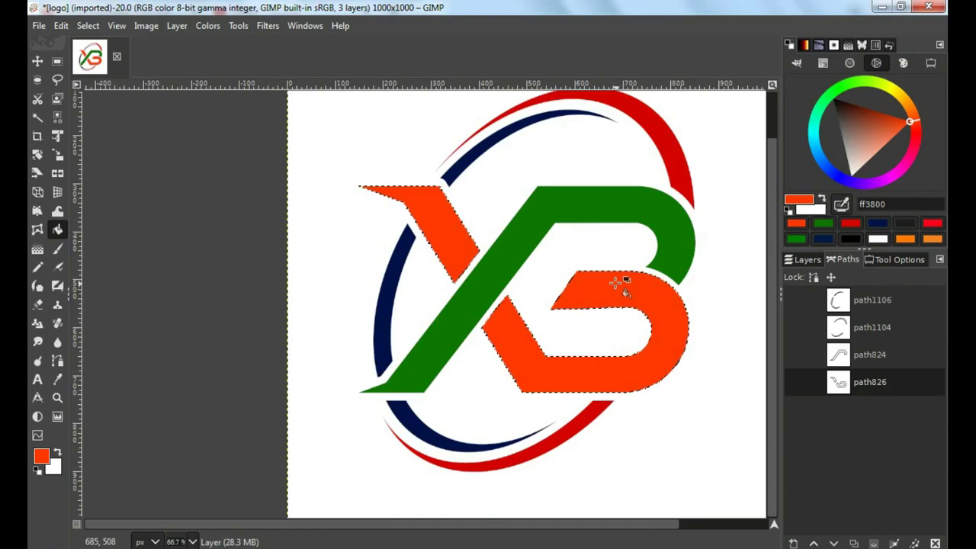
key(ctrl+shift+a)
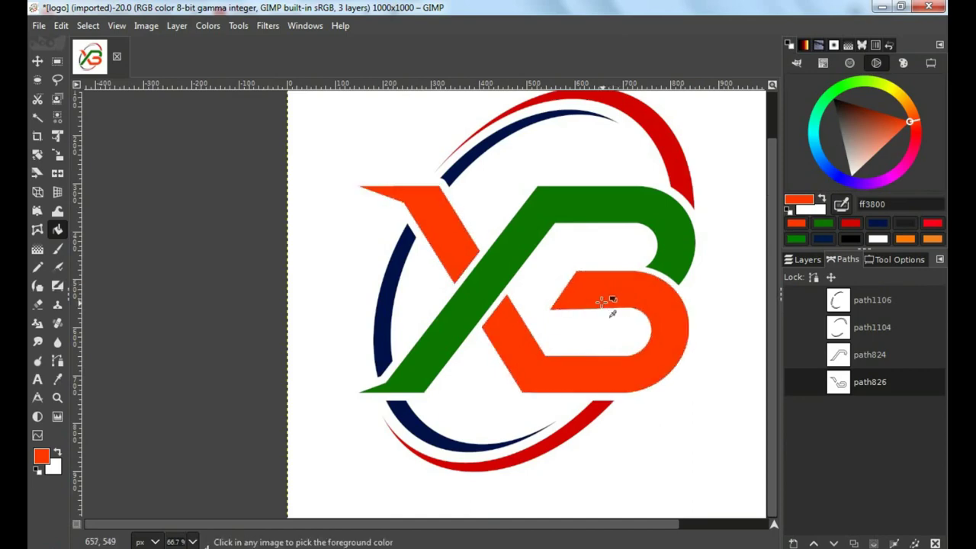
scroll(609, 302, down, 1)
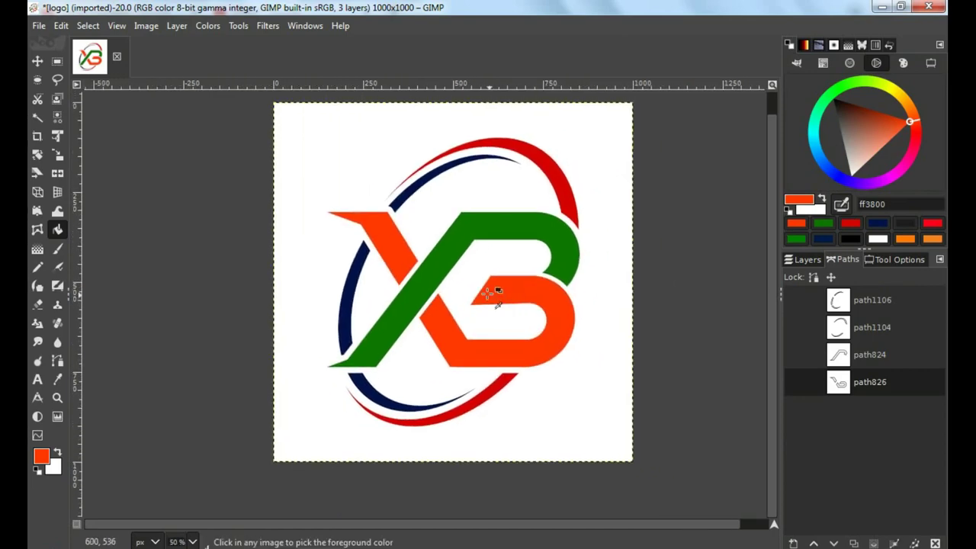
scroll(496, 291, up, 1)
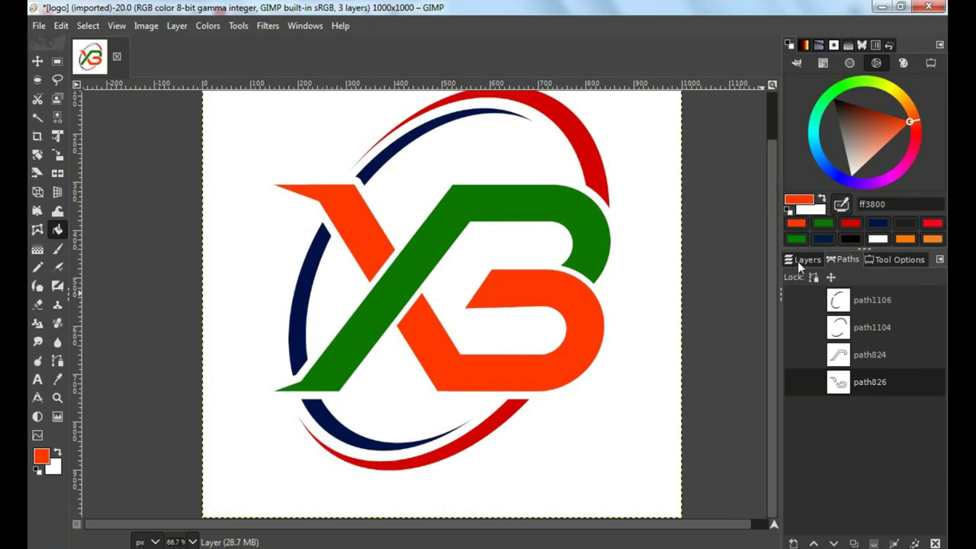
- Toggle layer eye icons to compare against the original, leaving logo.svg hidden
click(801, 259)
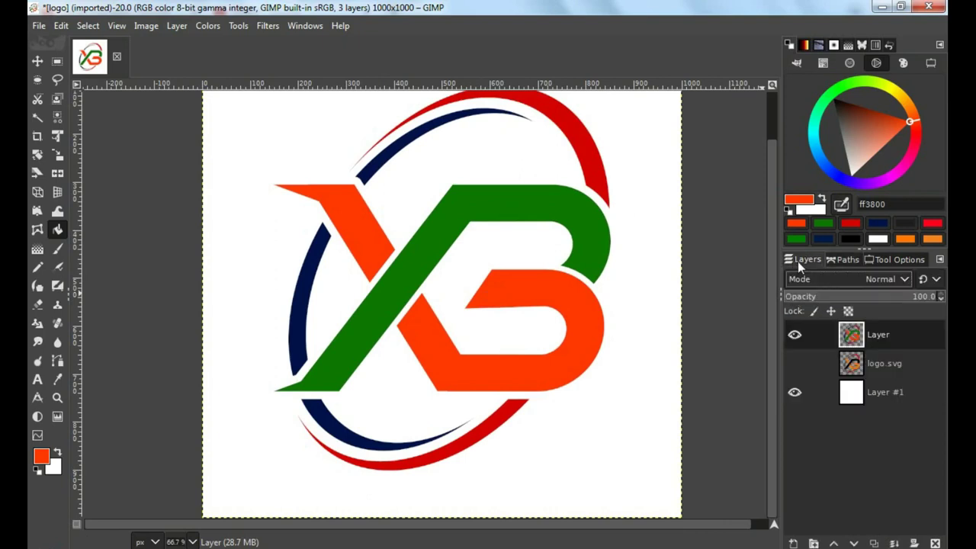
click(795, 335)
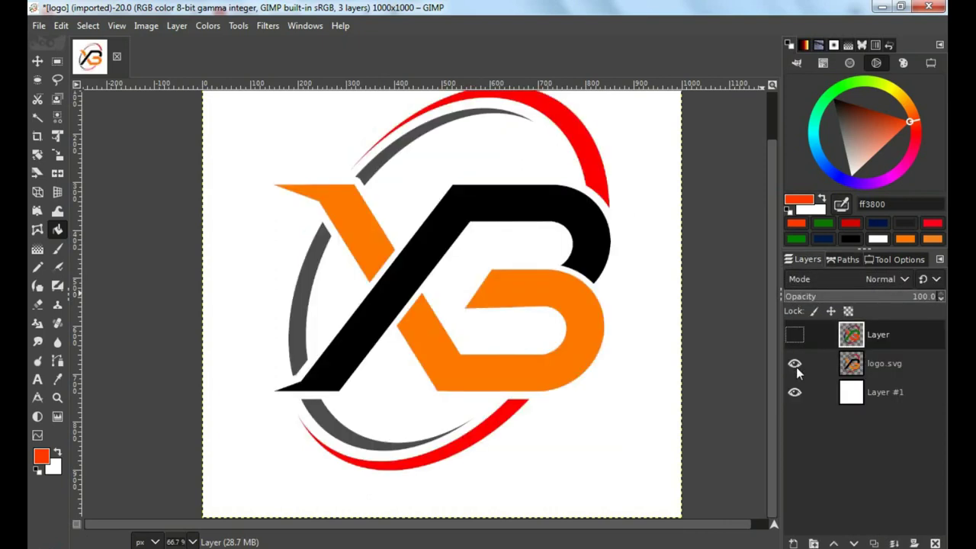
click(795, 337)
click(795, 364)
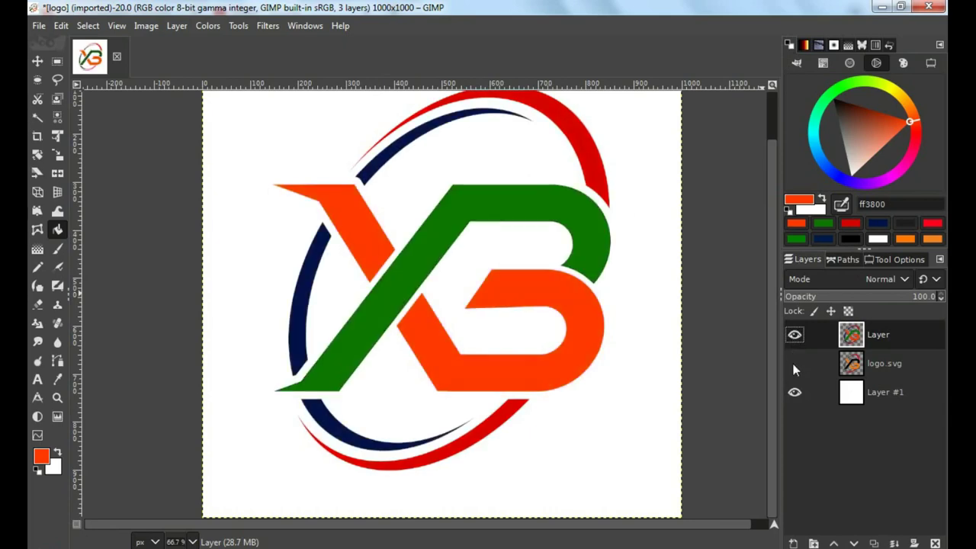
click(794, 392)
click(794, 392)
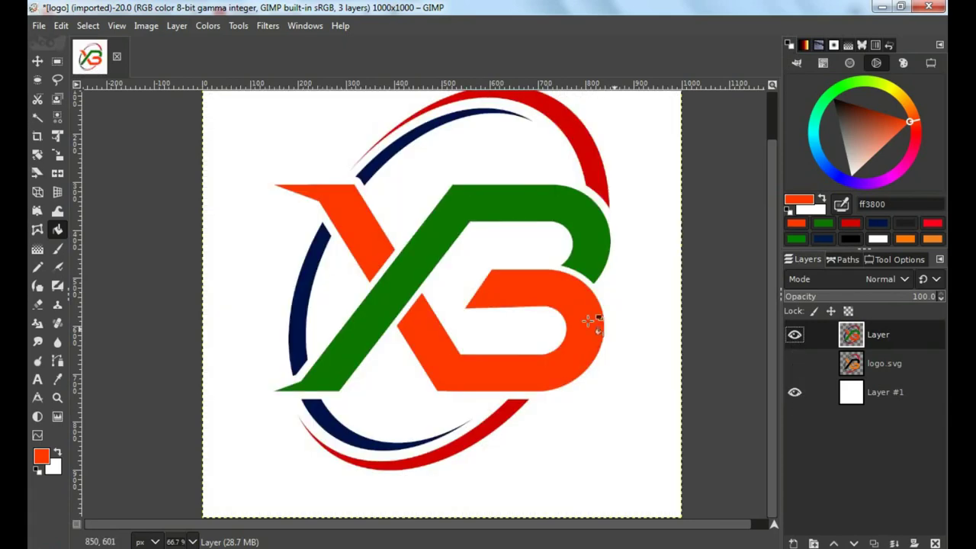
drag(593, 321, 518, 324)
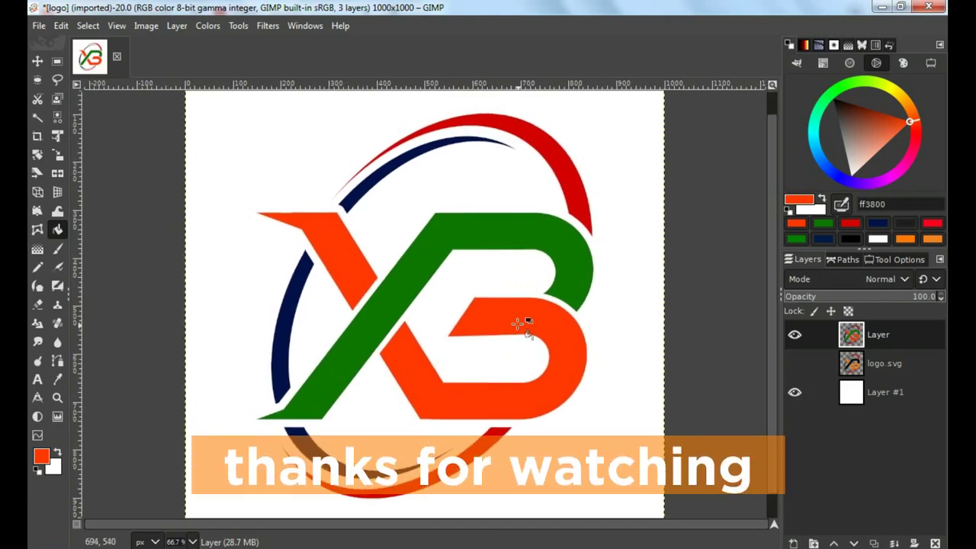